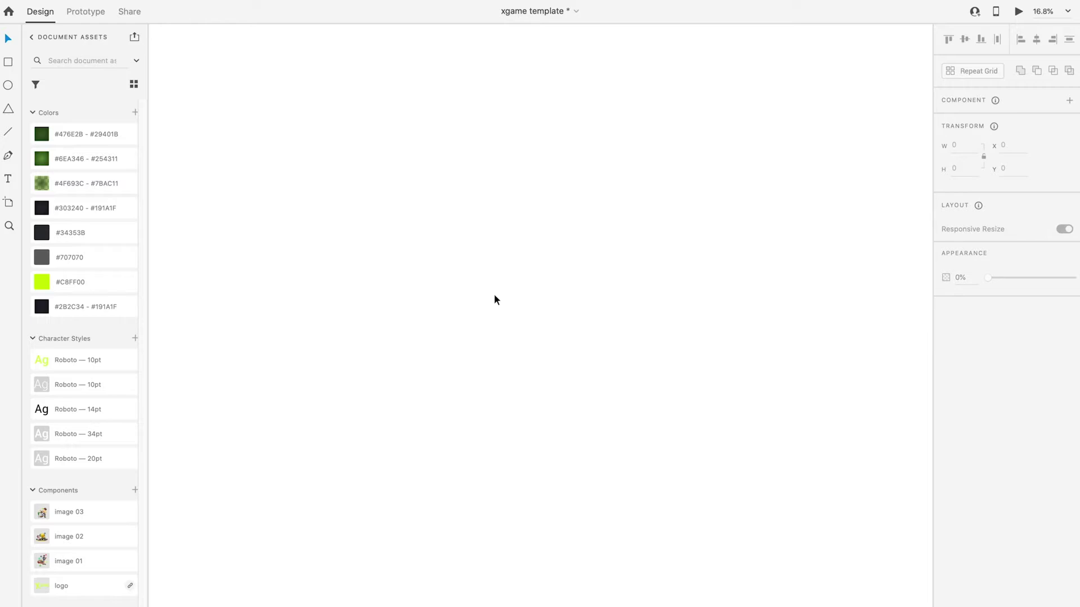
Create an iPhone X, XS, 11 Pro artboard and rename it 01.
click(8, 205)
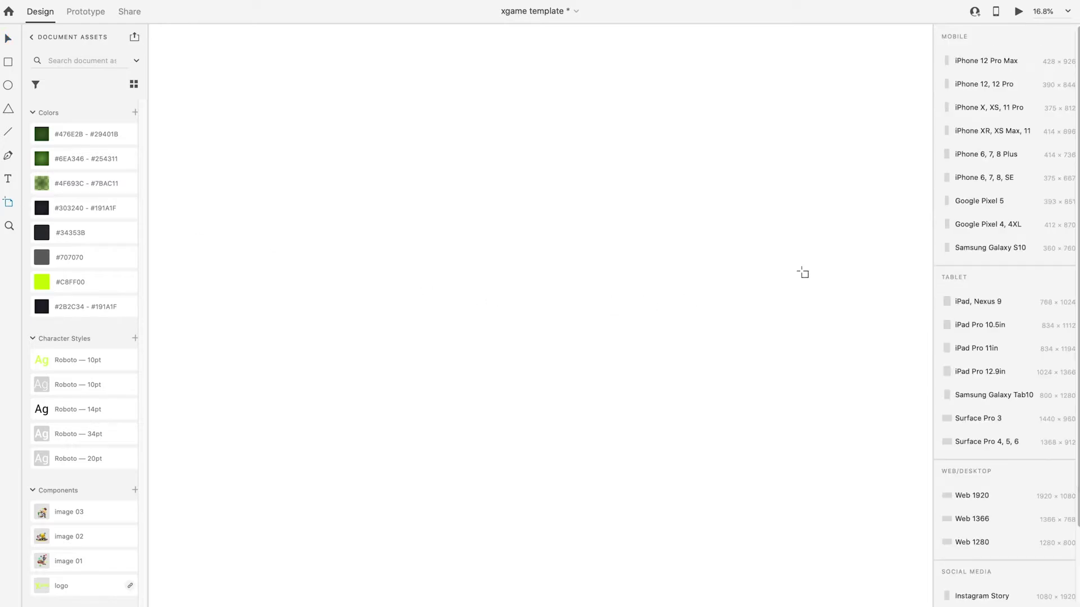
click(986, 109)
scroll(567, 345, up, 5)
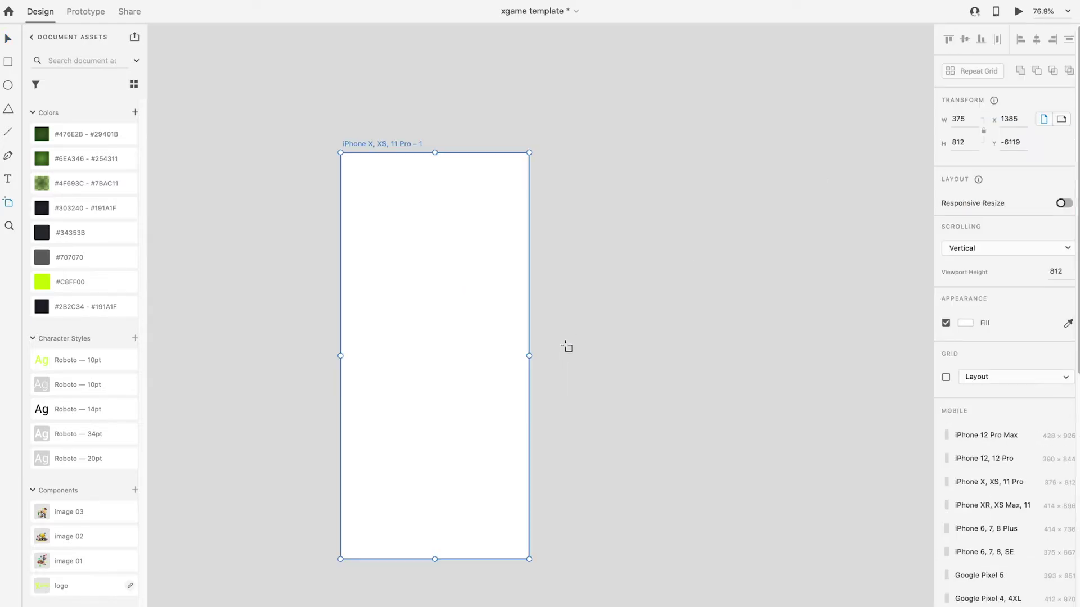
click(6, 38)
double_click(339, 112)
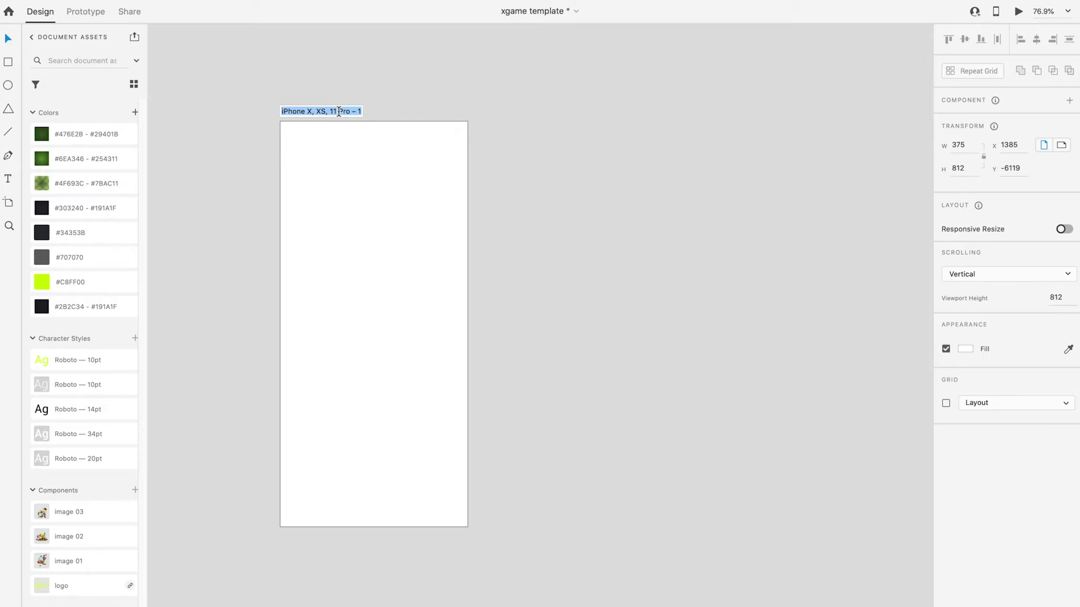
text(01)
key(Return)
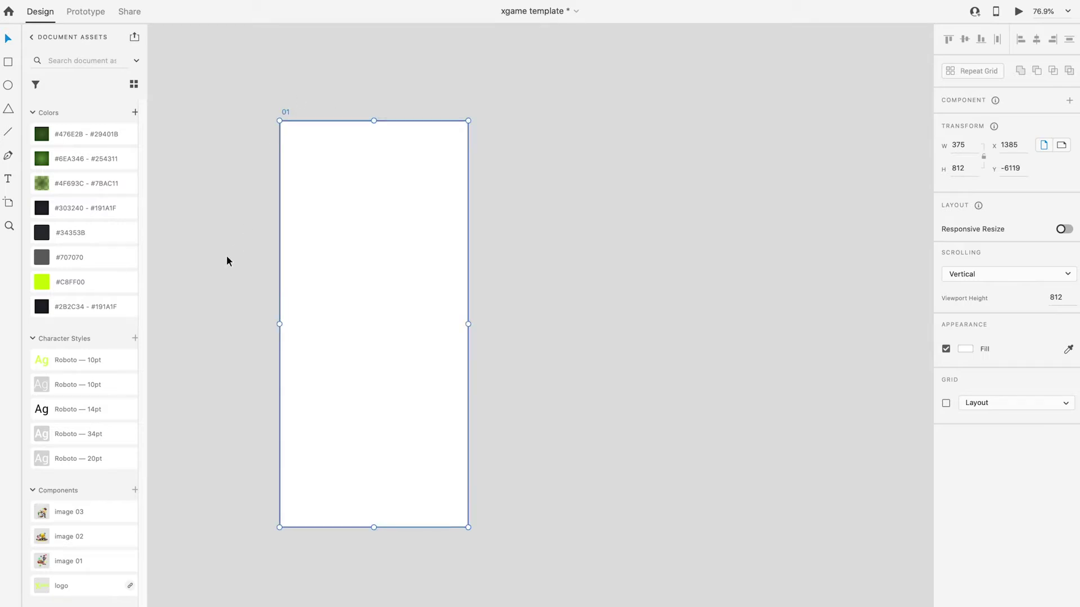
Draw a 375 × 812 rectangle covering artboard 01 and fill it with the #2B2C34 - #191A1F gradient.
key(r)
mouse_move(278, 118)
mouse_down()
mouse_move(445, 442)
mouse_move(470, 527)
mouse_up()
drag(374, 119, 374, 121)
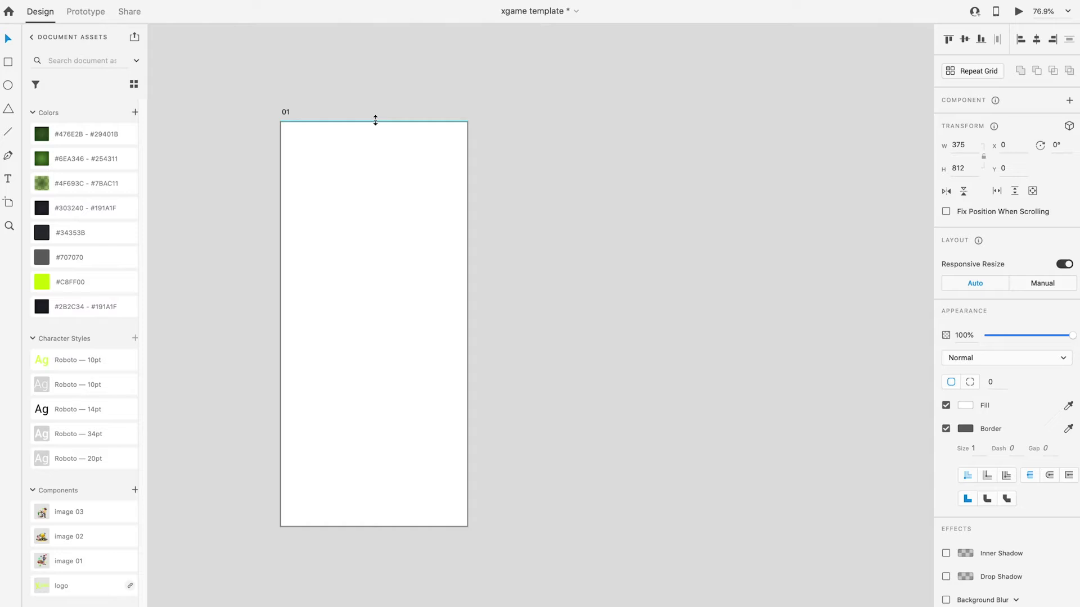
click(117, 309)
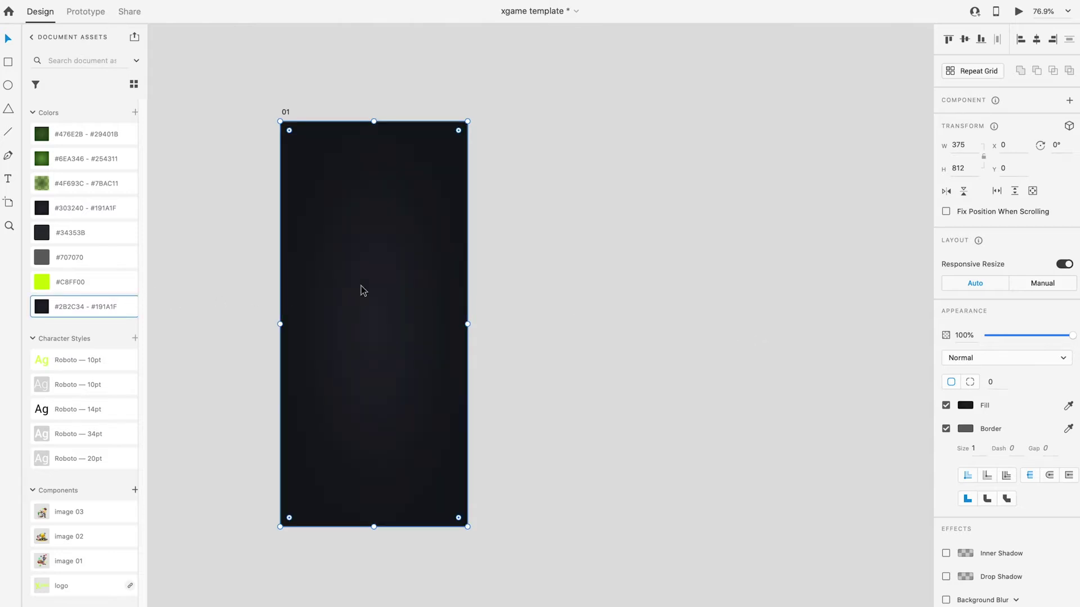
Shift the background's radial gradient centre toward the upper right of artboard 01.
click(965, 407)
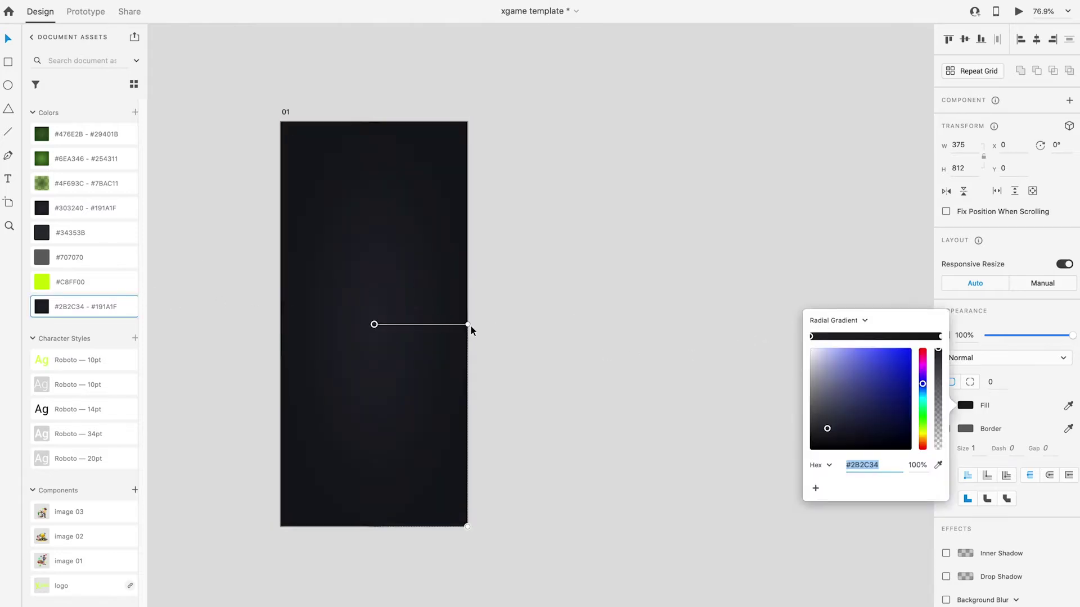
mouse_move(468, 326)
mouse_down()
mouse_move(470, 287)
mouse_move(468, 324)
mouse_up()
drag(374, 324, 400, 204)
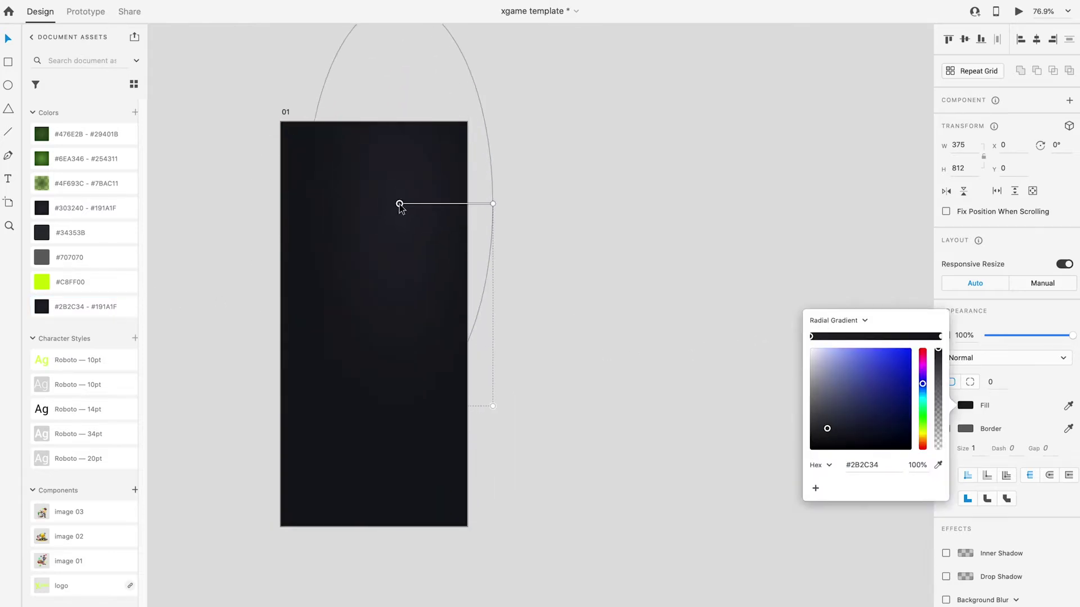
click(542, 231)
Place the logo component on the upper middle part of artboard 01.
scroll(542, 231, left, 3)
scroll(542, 231, down, 1)
drag(107, 585, 475, 260)
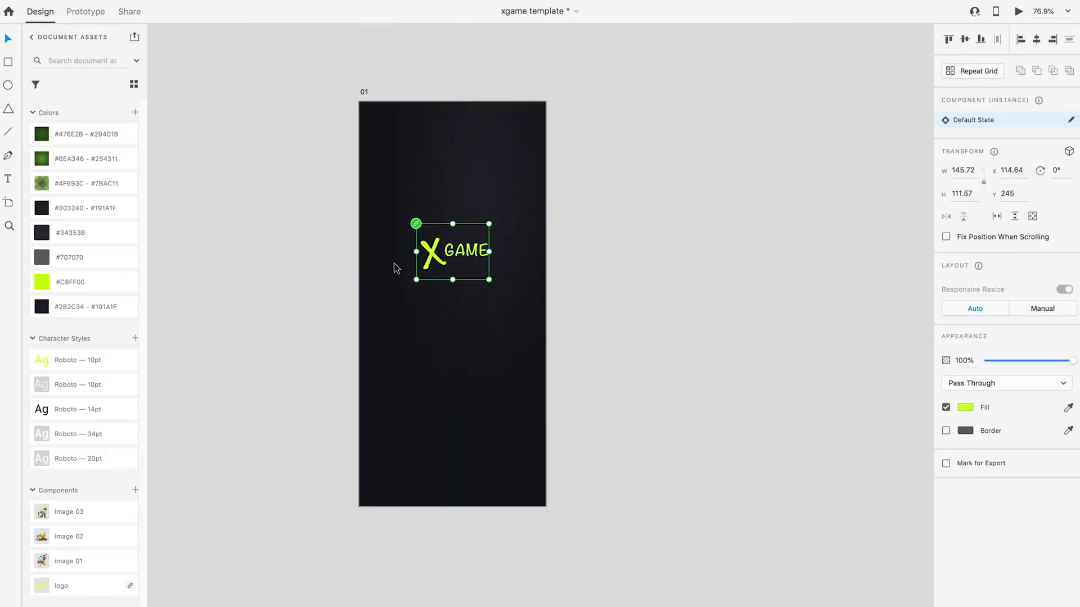
Add the text "Welcome" in the Roboto 20pt character style and place it near the bottom of artboard 01.
click(8, 179)
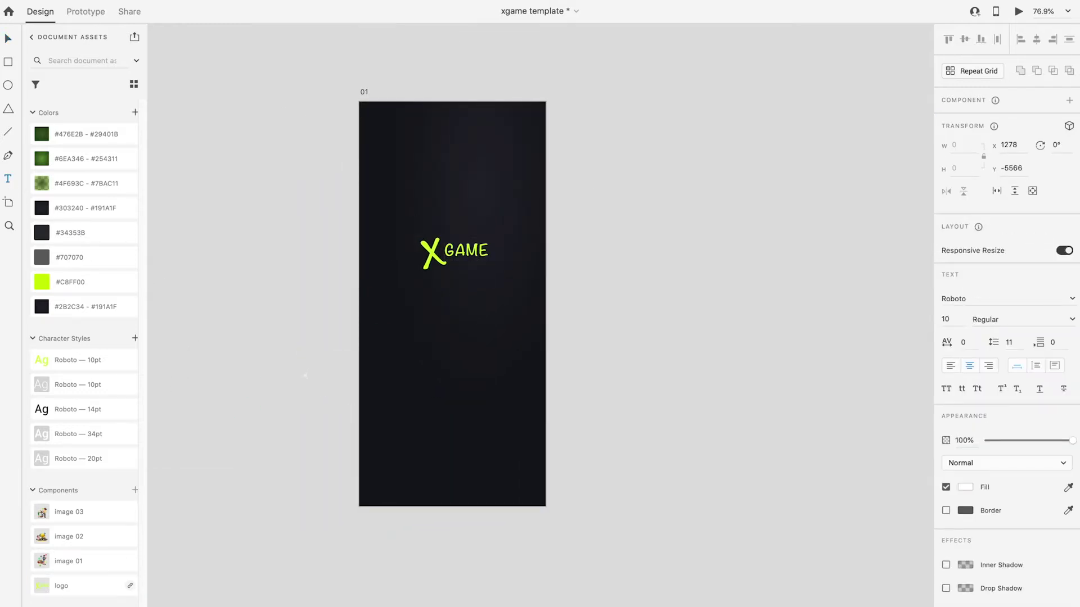
click(8, 39)
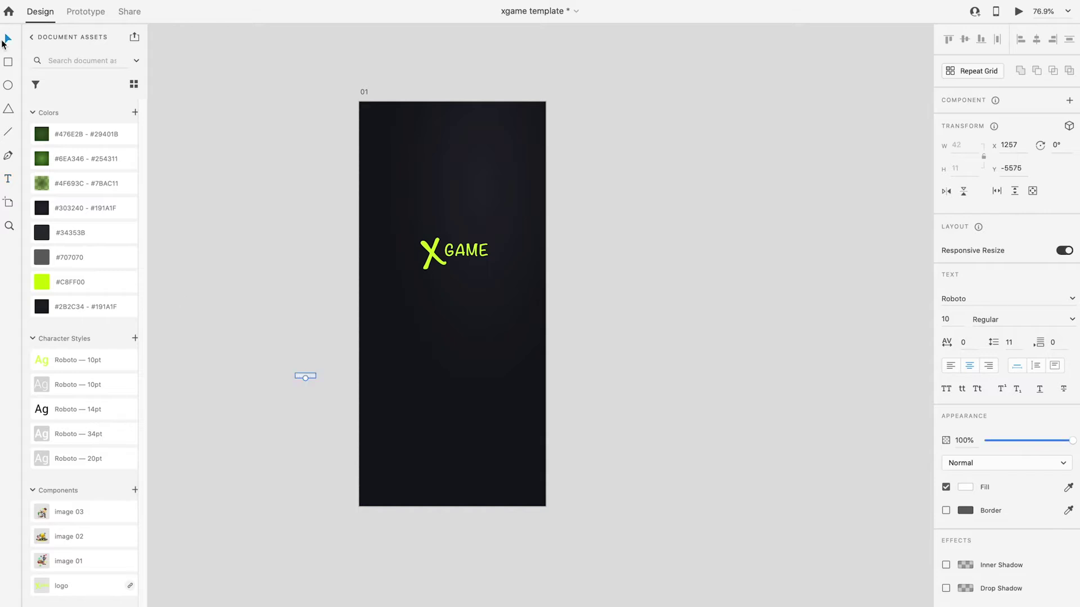
click(113, 458)
drag(324, 377, 473, 446)
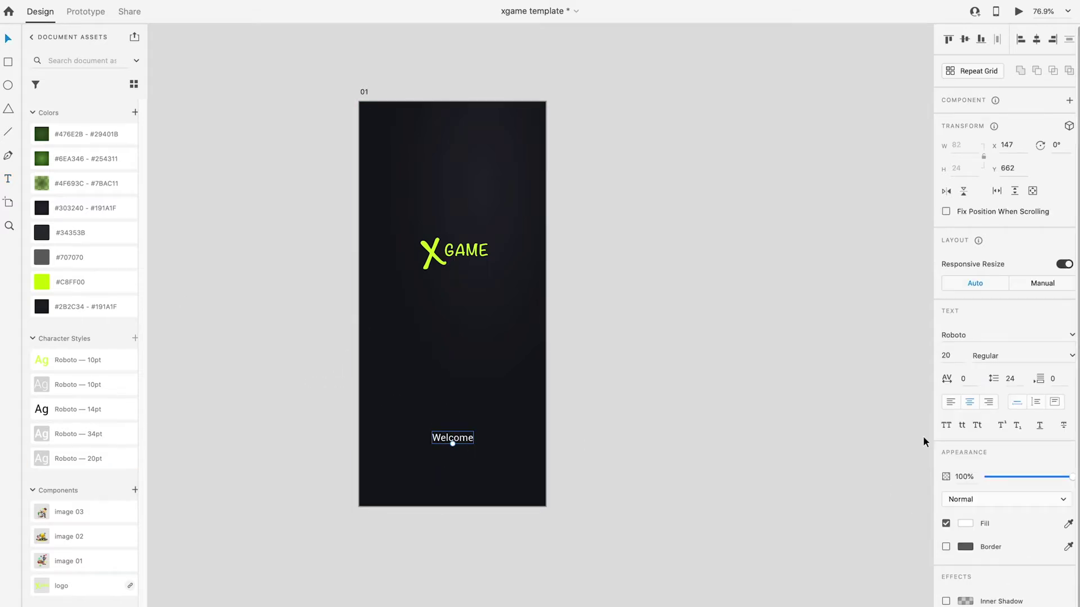
Center the logo and the Welcome text horizontally on the artboard.
drag(550, 538, 434, 221)
click(1036, 40)
click(668, 280)
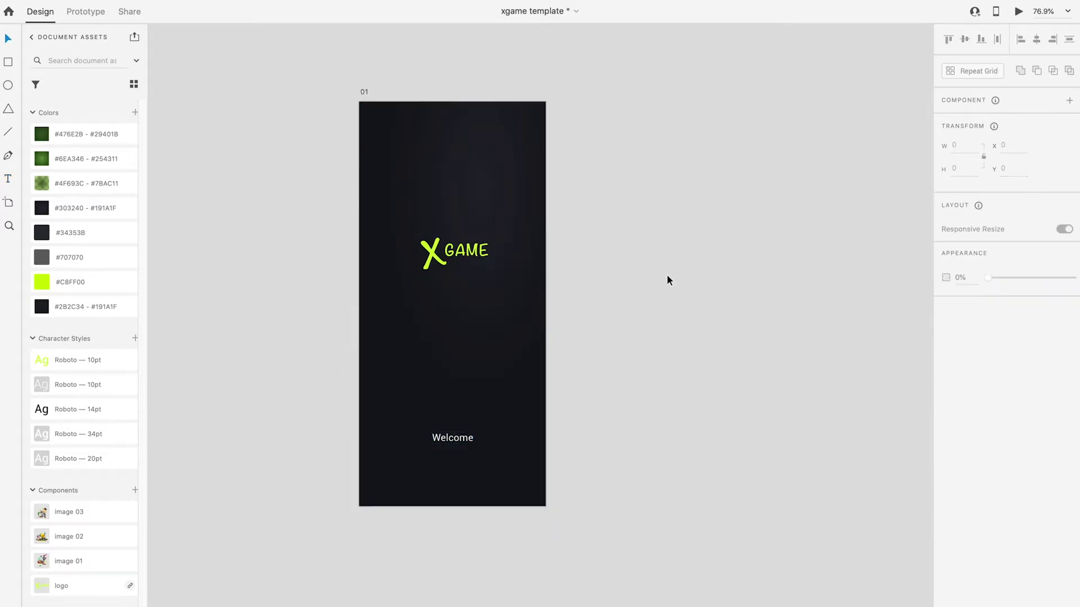
Duplicate artboard 01, background and contents included, to the right of the original.
scroll(668, 279, right, 2)
scroll(667, 280, up, 1)
click(410, 471)
click(588, 325)
scroll(588, 325, right, 2)
scroll(589, 325, down, 1)
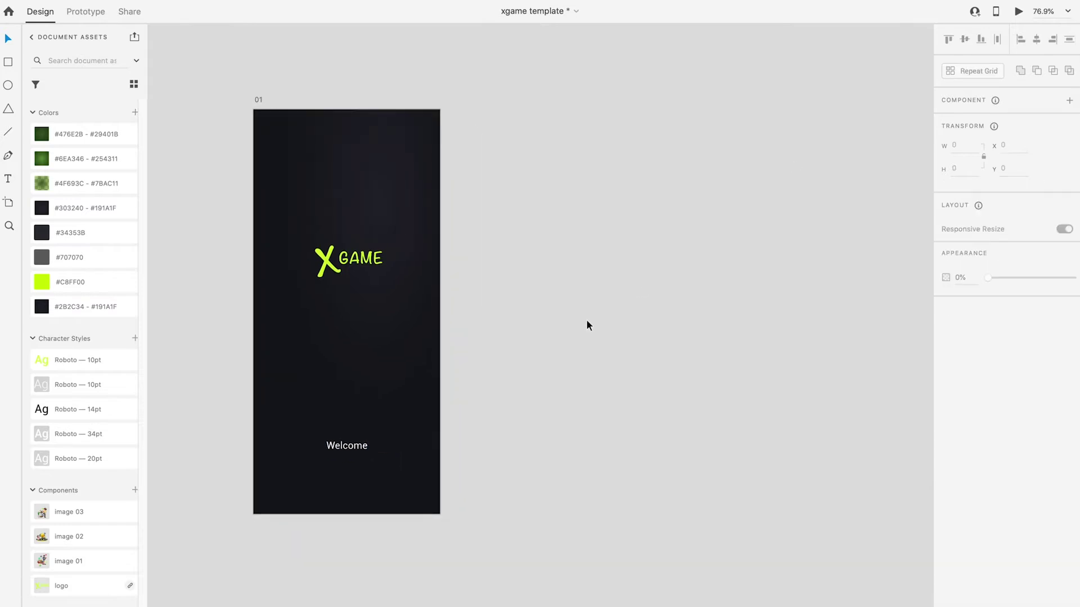
drag(257, 100, 622, 102)
click(577, 98)
Delete the logo from the duplicated artboard and place the image 01 component in its upper part at X 31, Y 42.
scroll(569, 90, right, 2)
scroll(568, 90, down, 1)
scroll(568, 90, right, 2)
scroll(570, 92, up, 1)
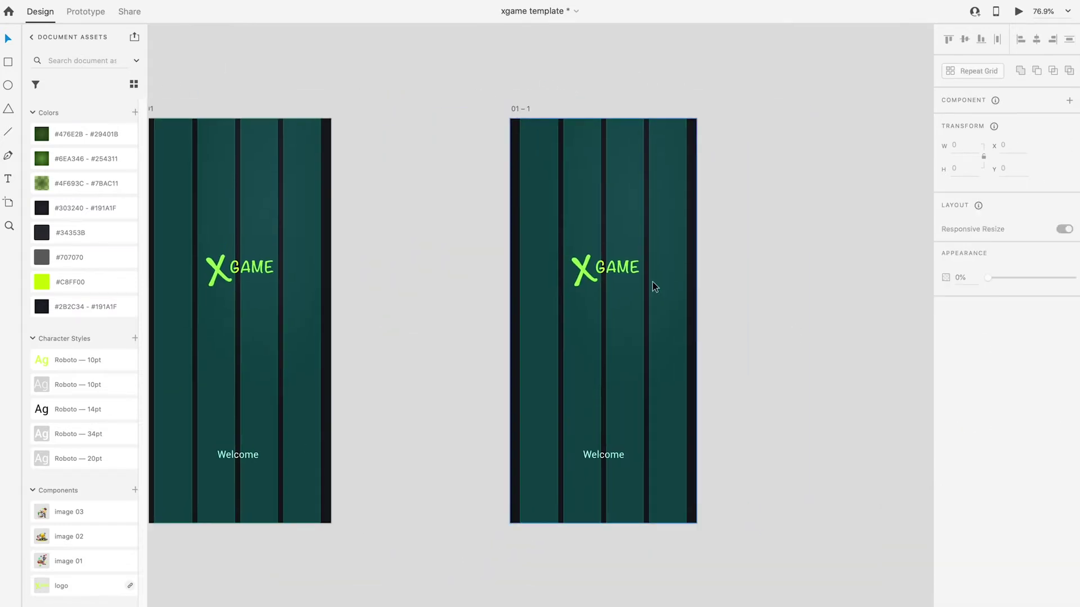
click(622, 270)
key(Delete)
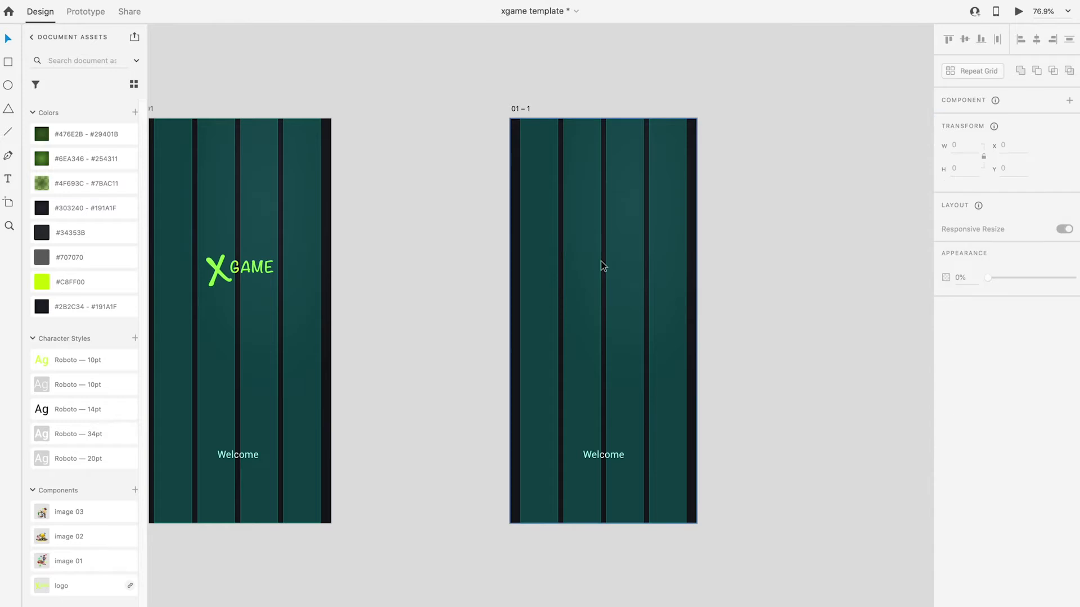
drag(63, 562, 412, 311)
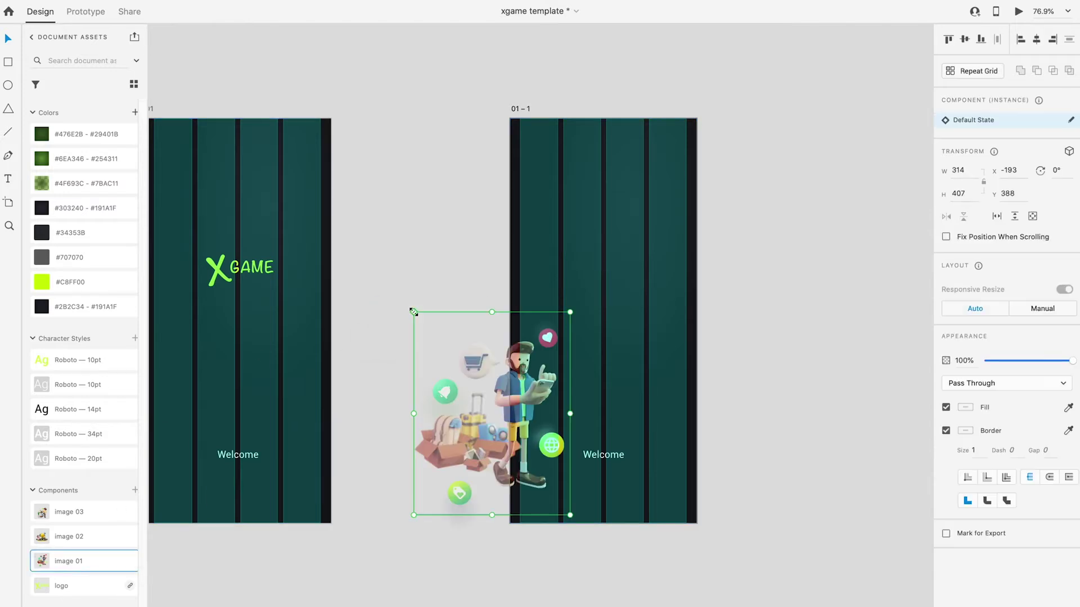
drag(530, 403, 642, 230)
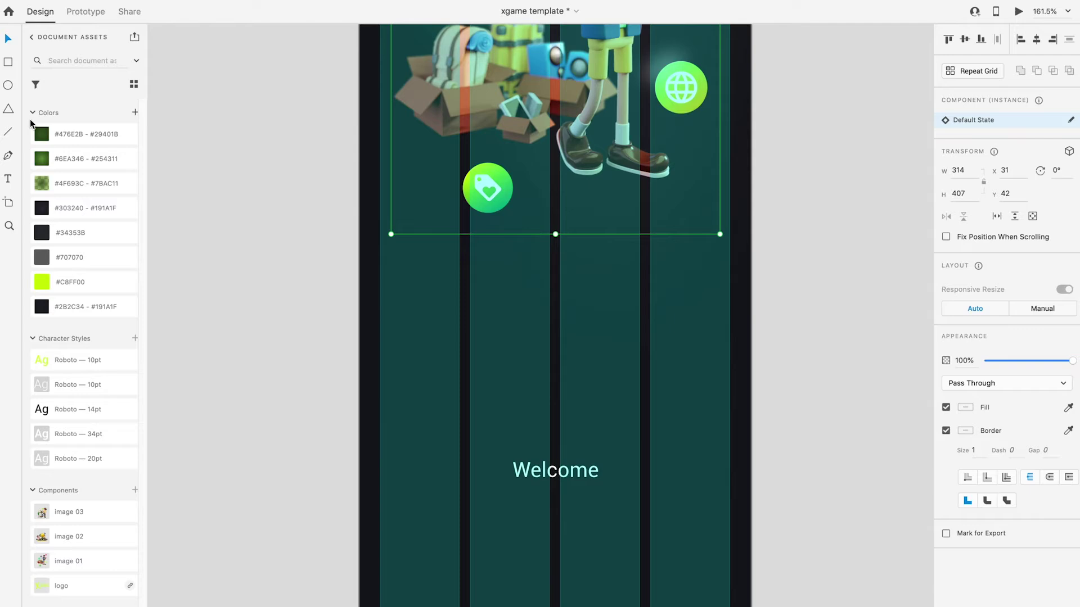
Add the two-line heading "Secure Crypto Wallet" below the illustration in the Roboto 34pt style, left-aligned at X 20, Y 472.
click(512, 332)
text(Secure Crypto )
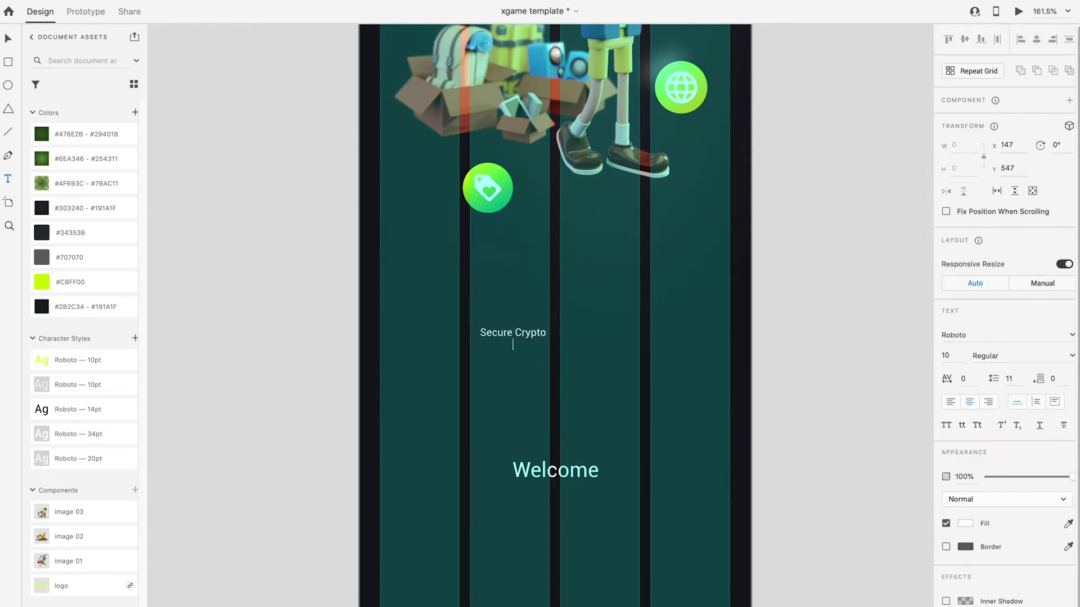
text(Wallet)
key(Escape)
click(109, 435)
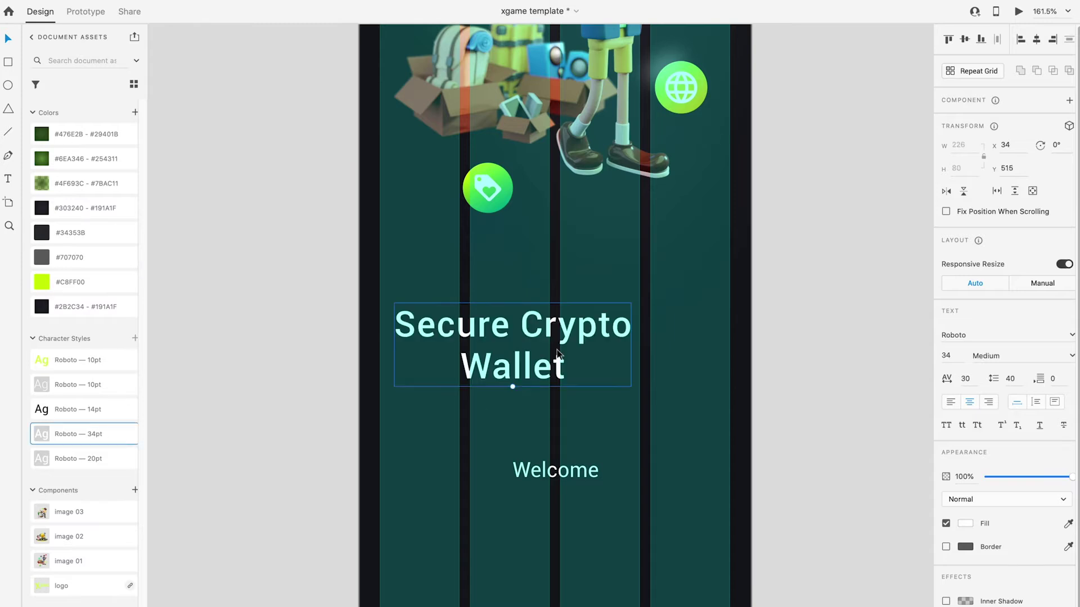
click(951, 403)
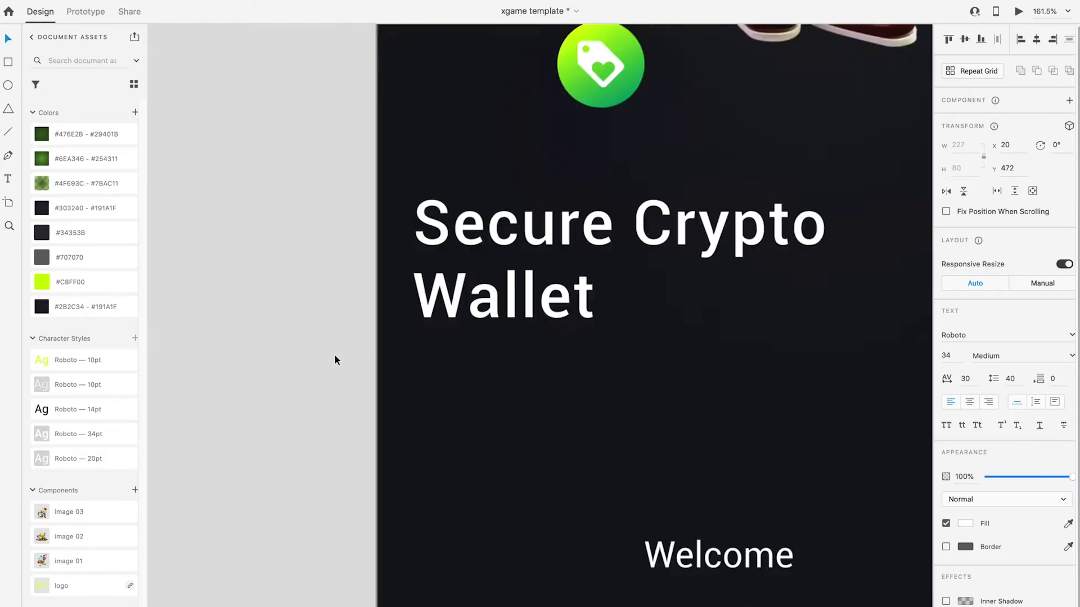
Draw a horizontal line 48 wide below the heading with a #C8FF00 border, round caps and size 4.
scroll(334, 360, up, 3)
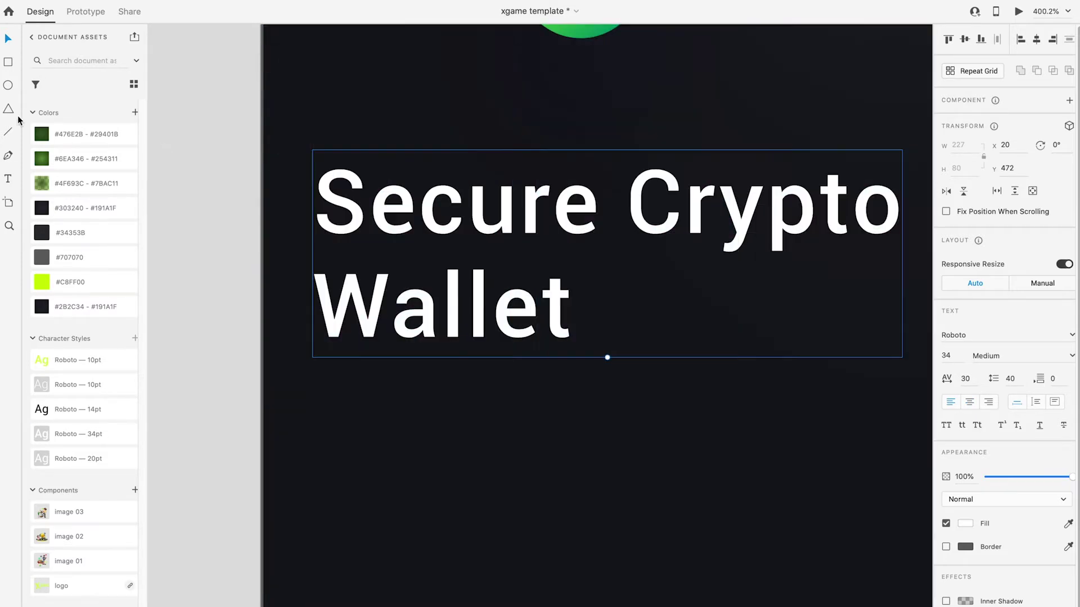
click(7, 132)
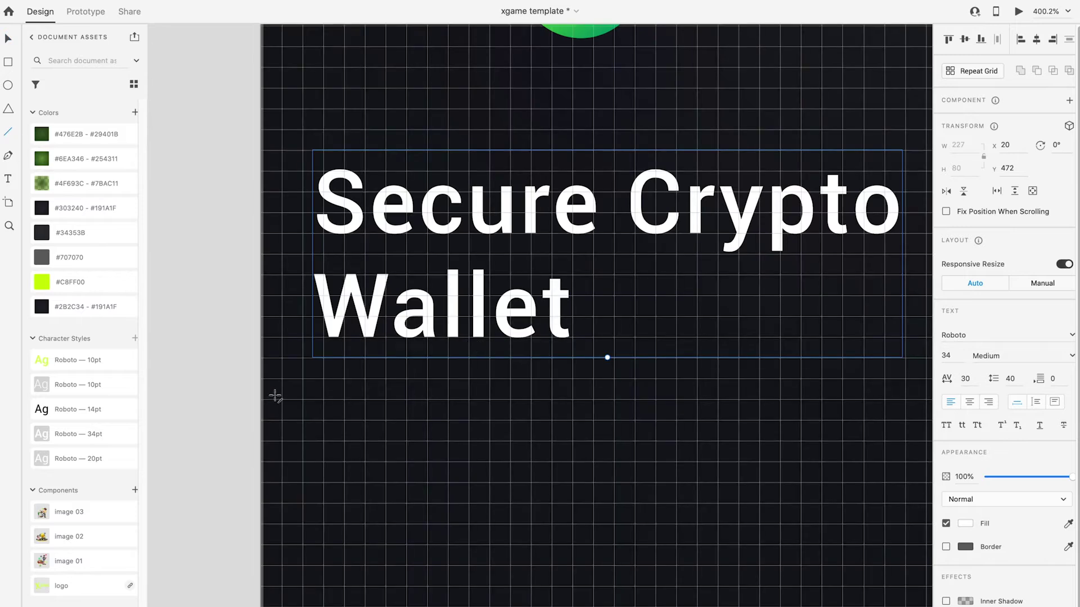
drag(324, 399, 445, 419)
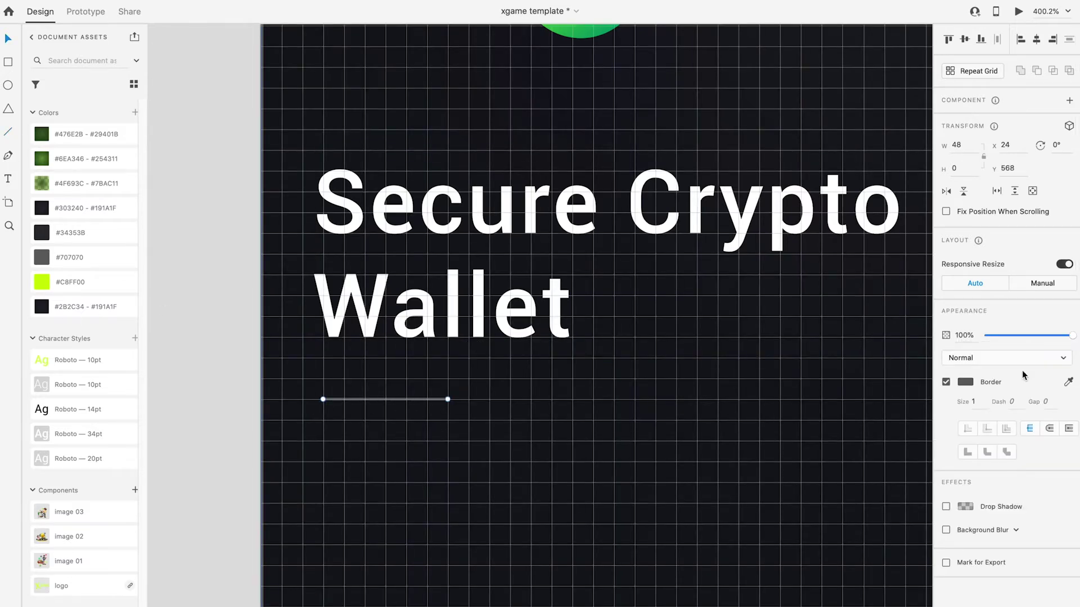
click(61, 282)
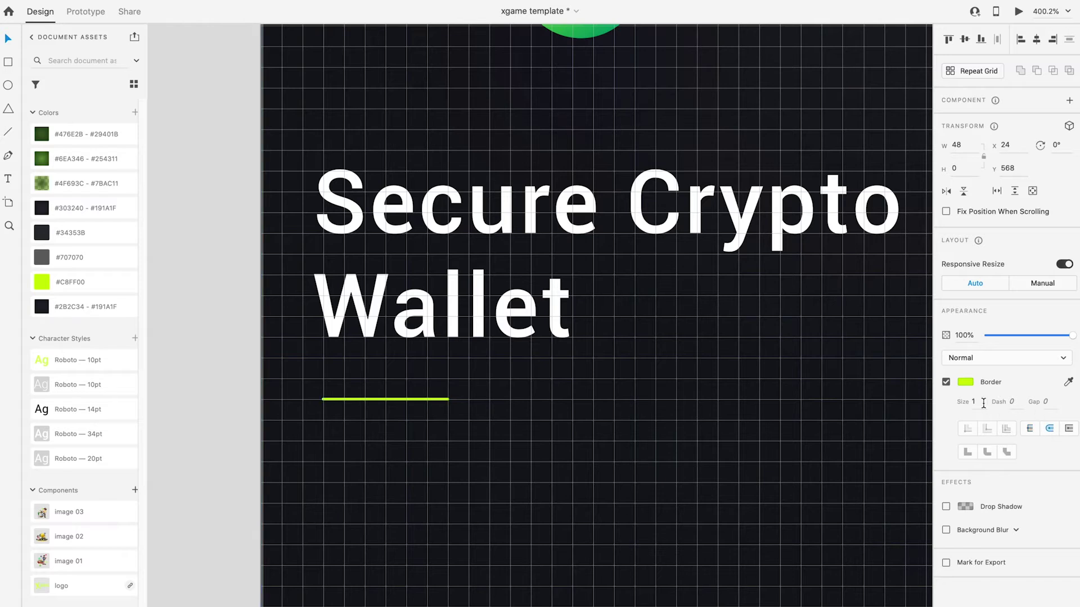
drag(983, 402, 935, 394)
text(4)
key(Return)
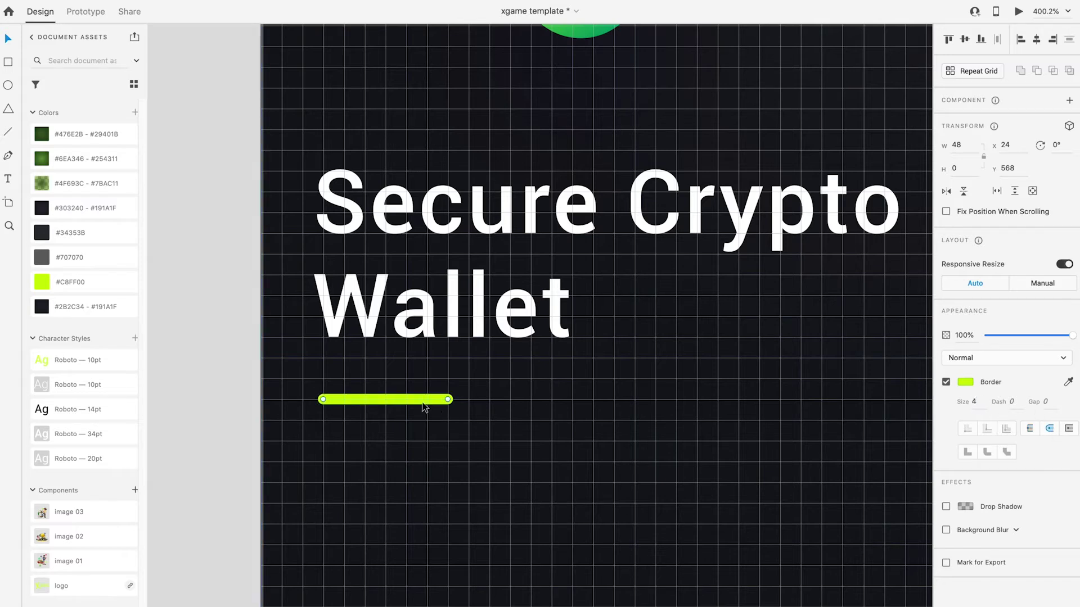
Draw a grey line 16 wide beside the green one at X 80, with border size 4 and round caps.
key(l)
drag(468, 399, 511, 399)
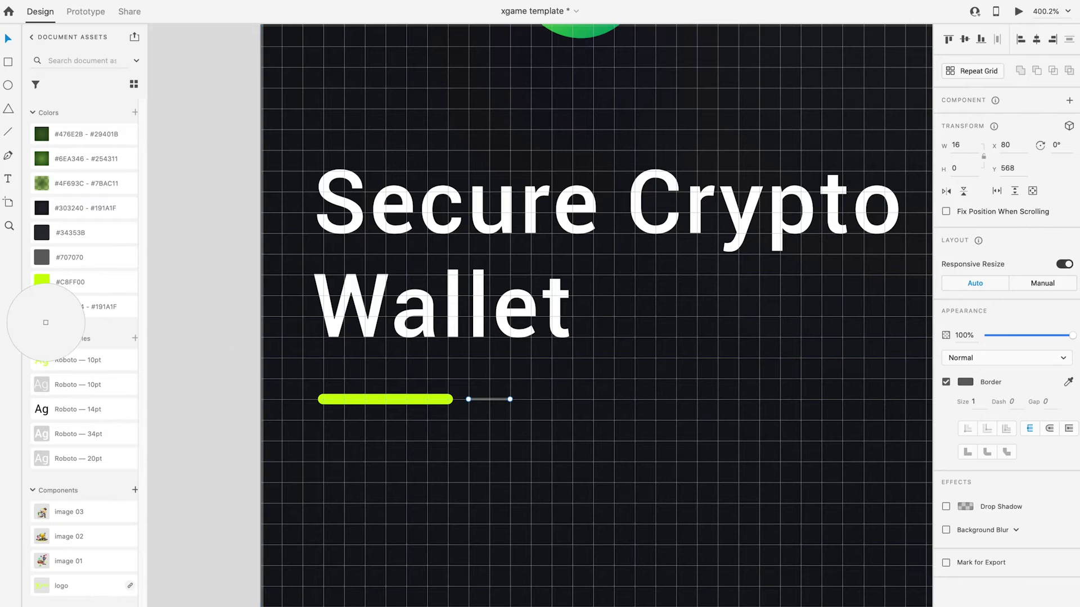
text(4)
key(Return)
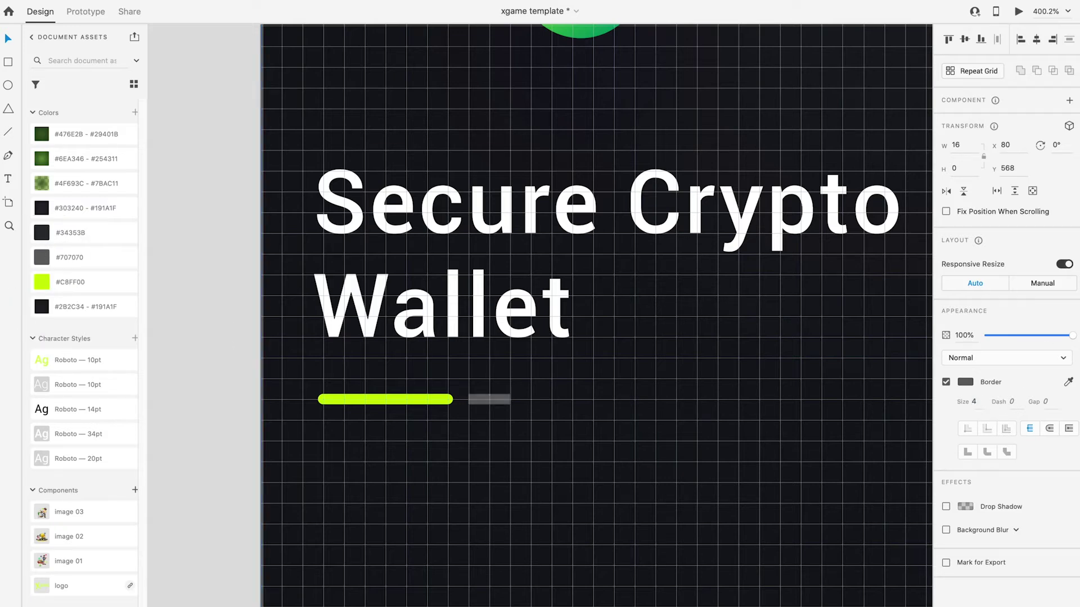
click(1050, 429)
Duplicate the short grey line and move the copy right to X 104.
key(super+d)
key(shift+Right)
key(shift+Right)
key(shift+Right)
alt+scroll(490, 459, down, 5)
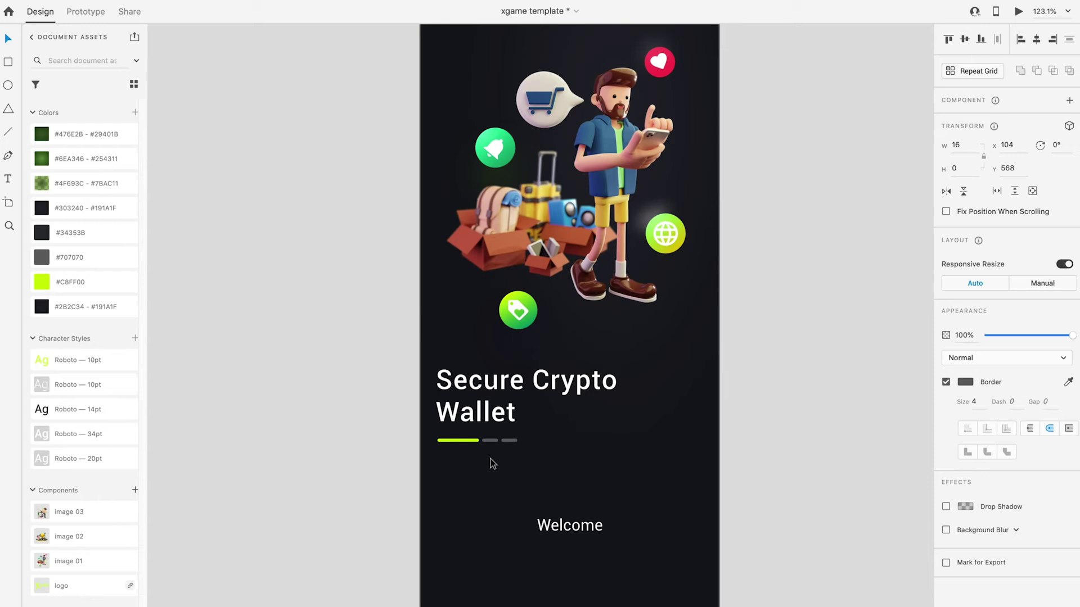
Shorten both grey lines to a width of 8 and bring the second one closer to the first.
scroll(490, 459, up, 10)
click(490, 326)
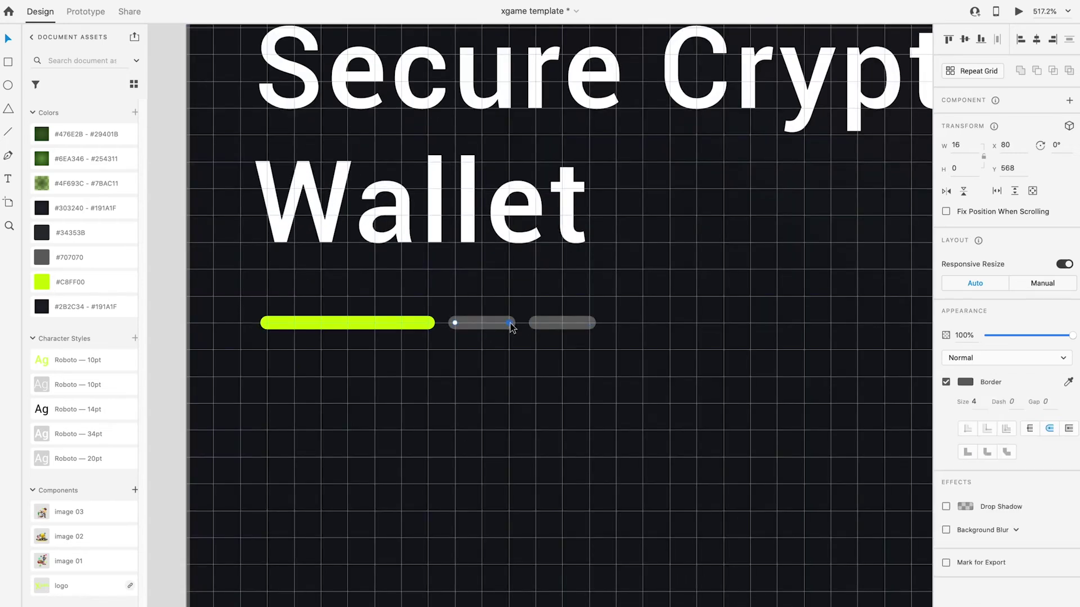
drag(510, 324, 484, 324)
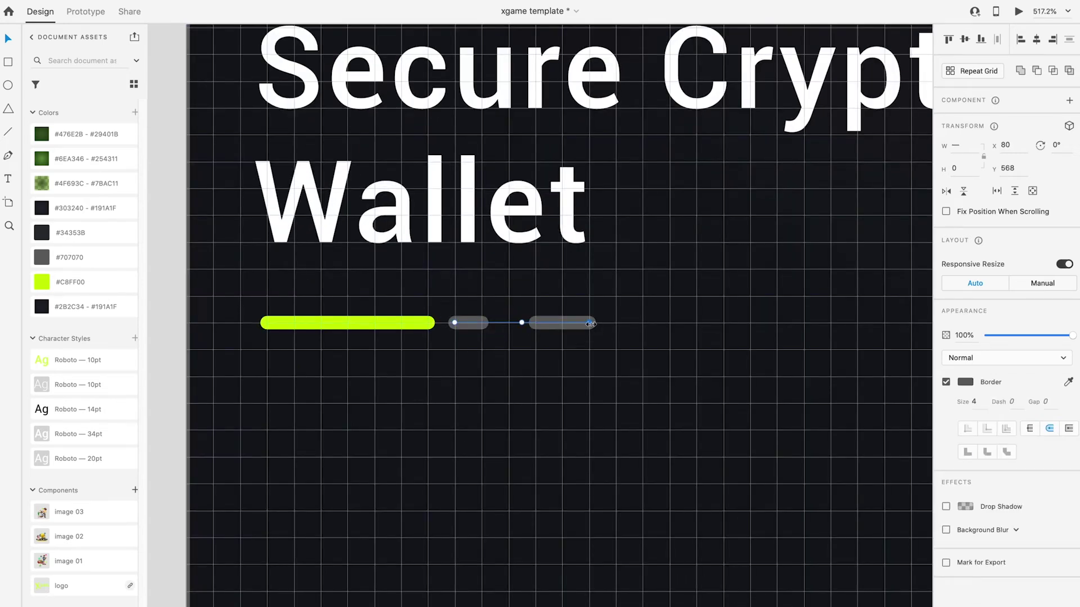
click(590, 325)
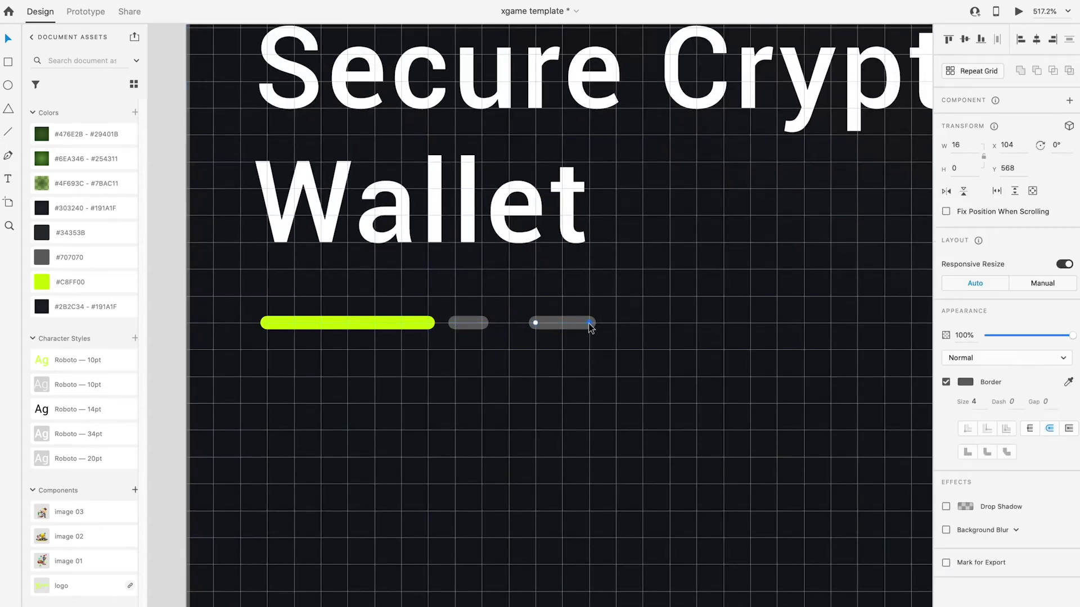
drag(589, 324, 519, 324)
shift+click(470, 323)
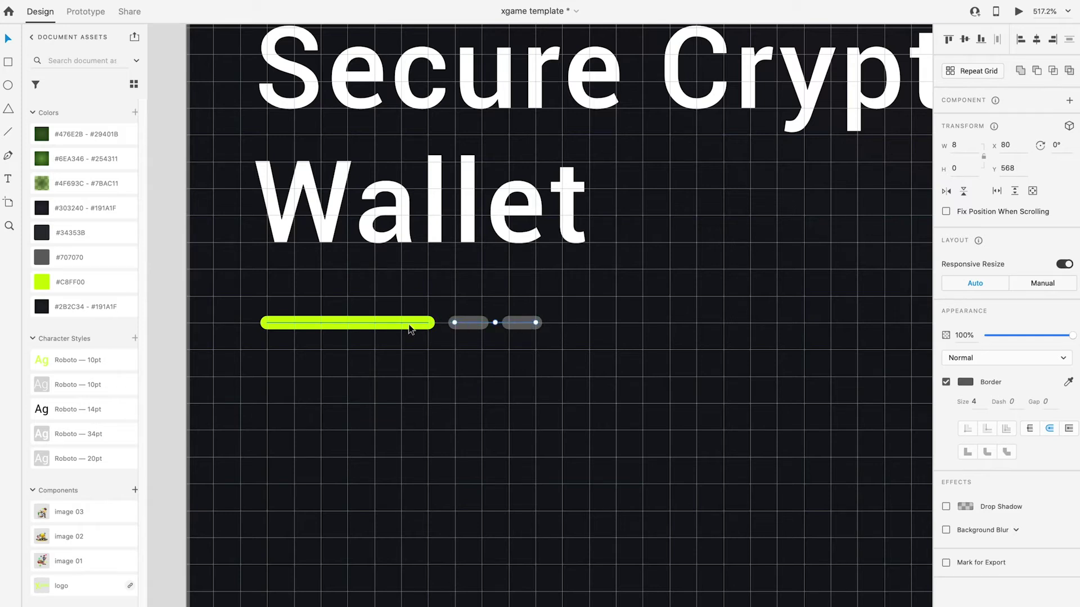
Delete the Welcome text from the onboarding artboard with the Secure Crypto Wallet heading.
key(ctrl+0)
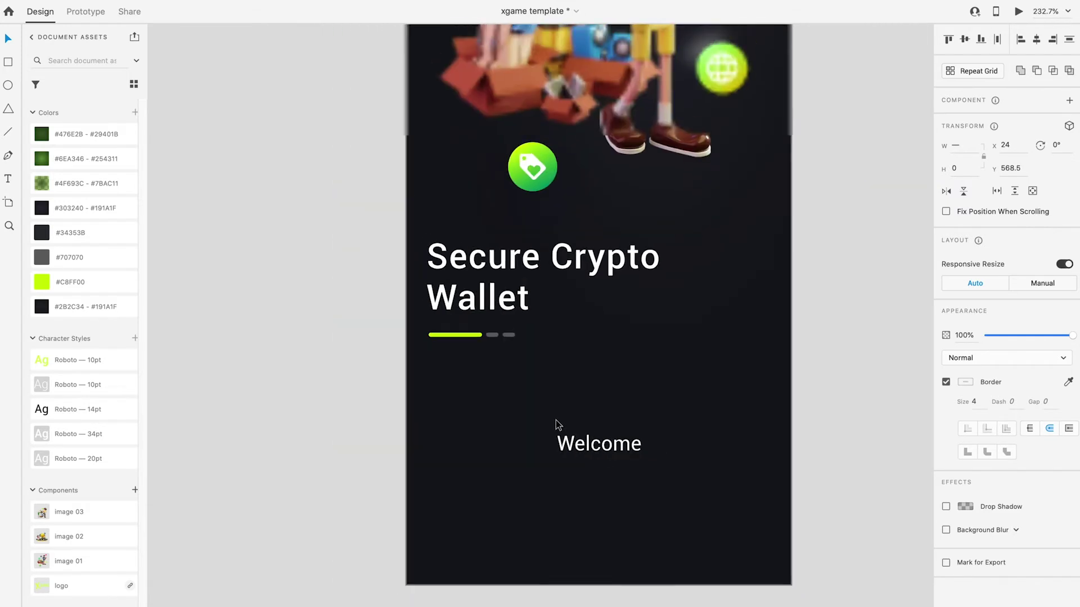
click(599, 450)
key(Delete)
scroll(598, 445, right, 2)
scroll(605, 423, up, 2)
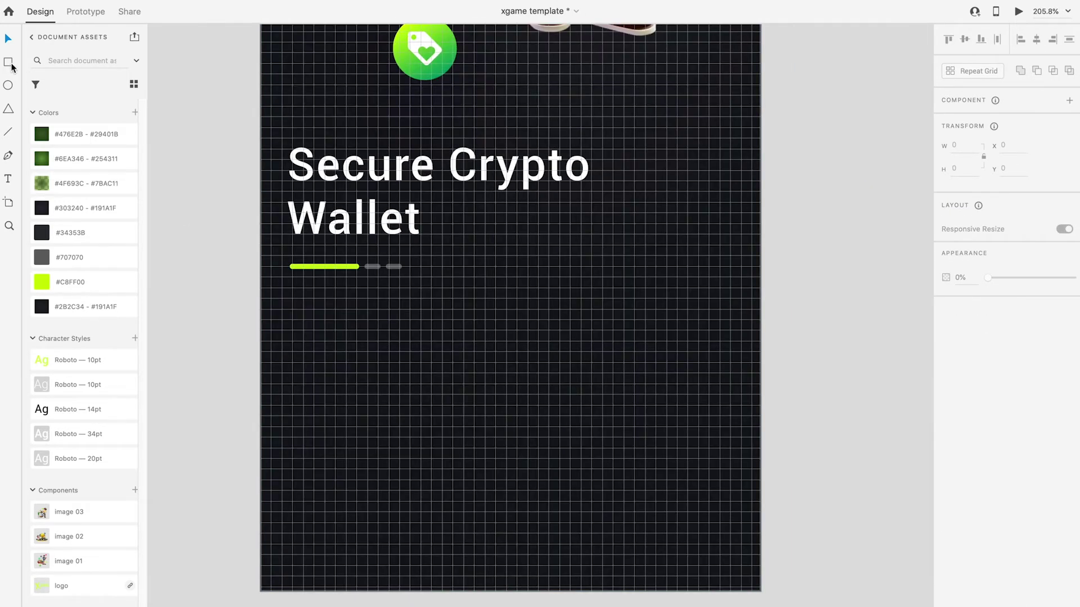
Draw a rectangle below the progress lines spanning the column layout and resize it to 334 wide and 48 high at X 20, Y 624.
click(9, 63)
key(ctrl+shift+apostrophe)
mouse_move(288, 337)
mouse_down()
mouse_move(741, 414)
mouse_move(733, 409)
mouse_up()
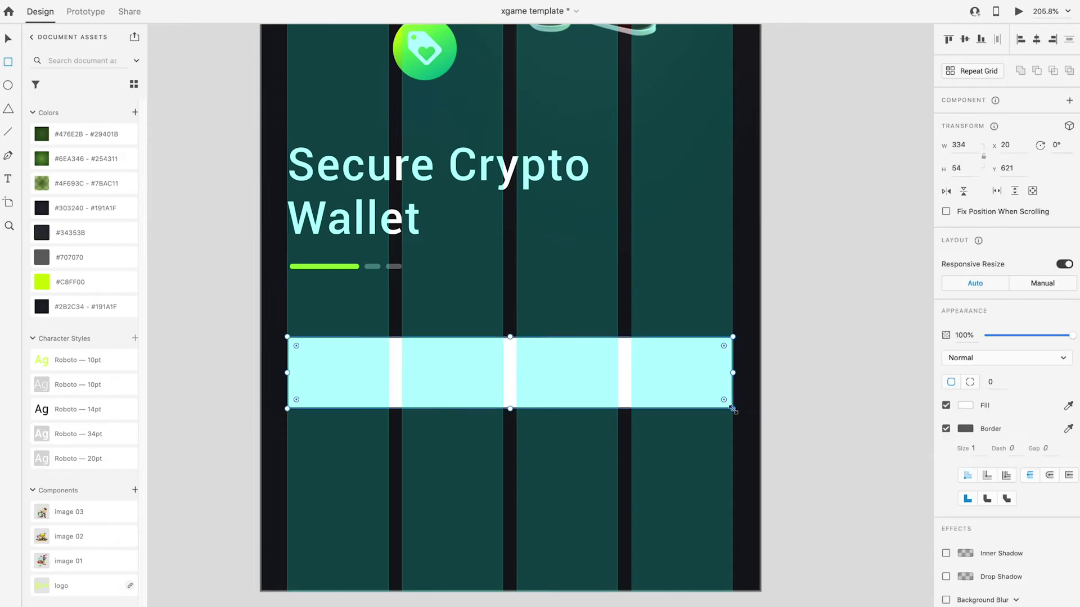
key(ctrl+apostrophe)
scroll(734, 409, up, 3)
scroll(732, 409, left, 2)
key(v)
drag(510, 318, 511, 326)
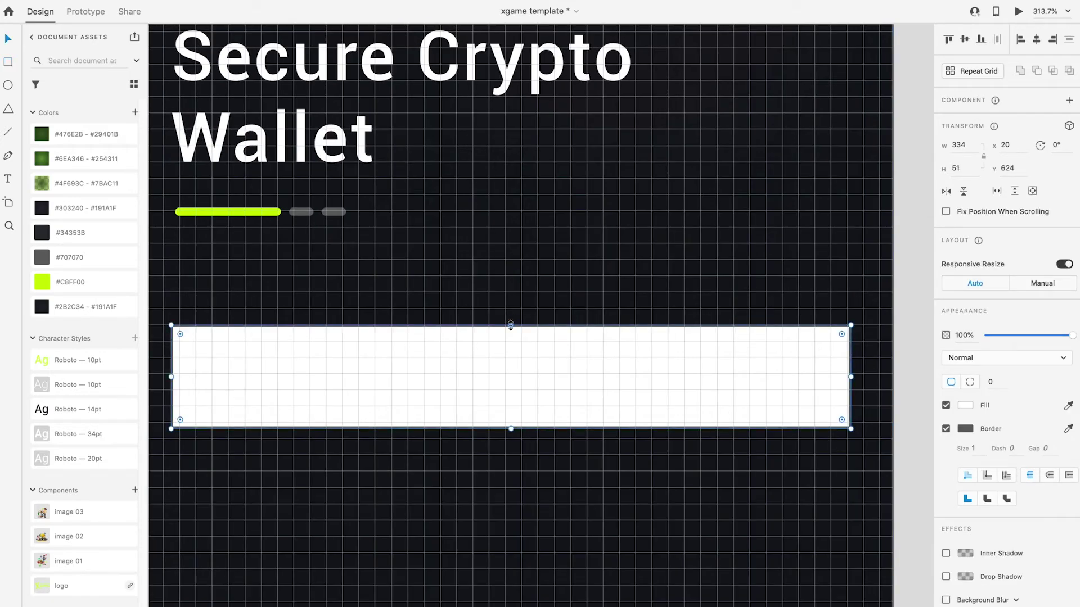
drag(513, 419, 510, 417)
Fill the rectangle with #C8FF00, remove its border and round its corners to a radius of 24.
click(100, 284)
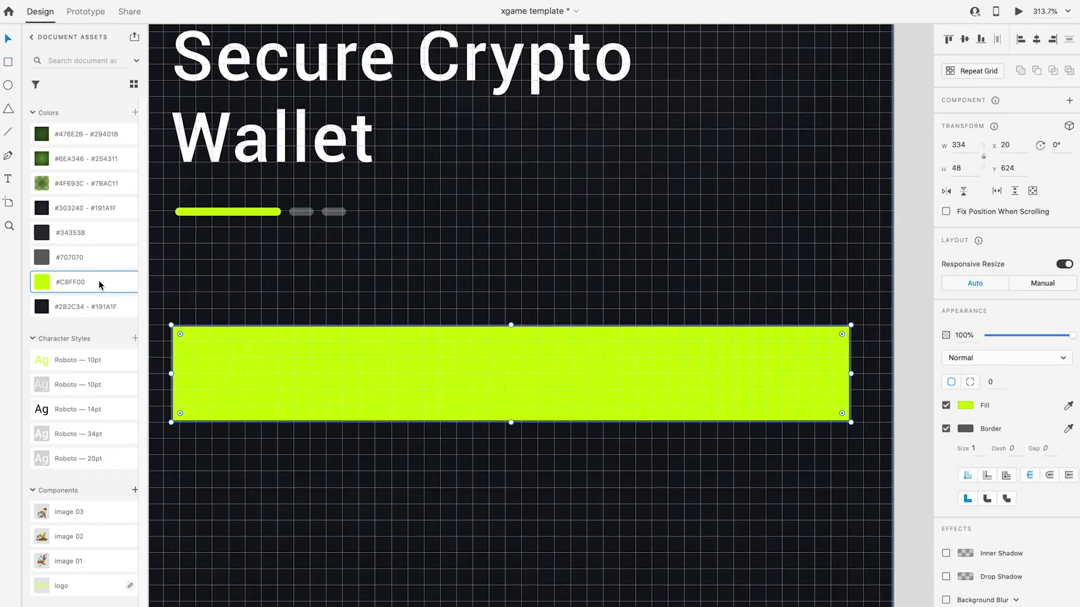
click(946, 429)
drag(180, 334, 439, 346)
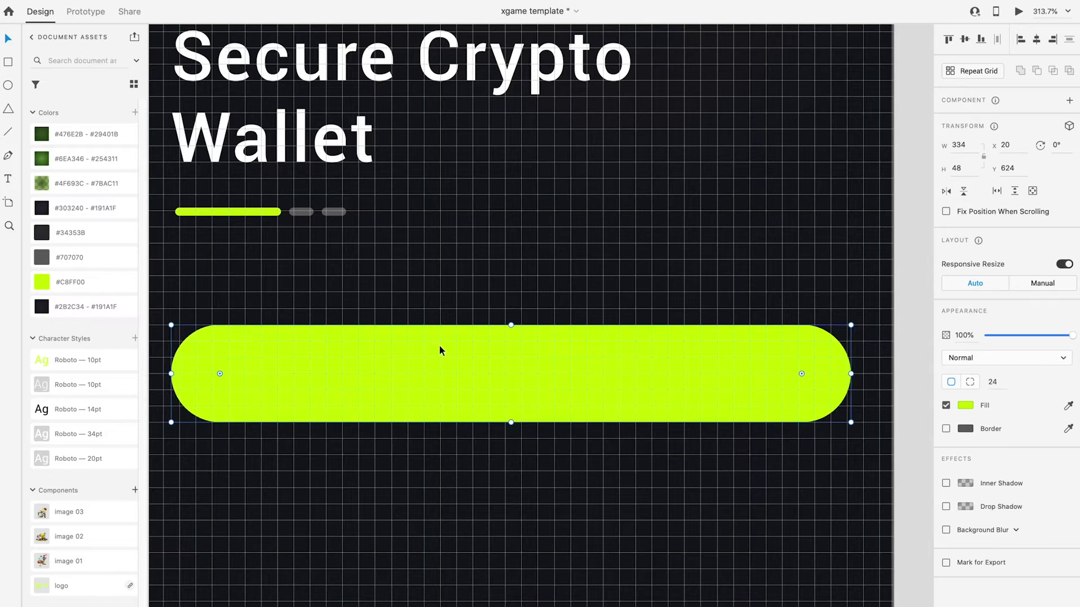
Reduce the green button's height to 40 and place it at X 21, Y 616.
key(ctrl+0)
scroll(495, 374, up, 3)
mouse_move(487, 393)
mouse_down()
mouse_move(488, 420)
mouse_move(488, 410)
mouse_up()
scroll(488, 412, down, 1)
Add the label "Create Wallet" on the green button using the black Roboto 14pt character style.
key(t)
click(468, 378)
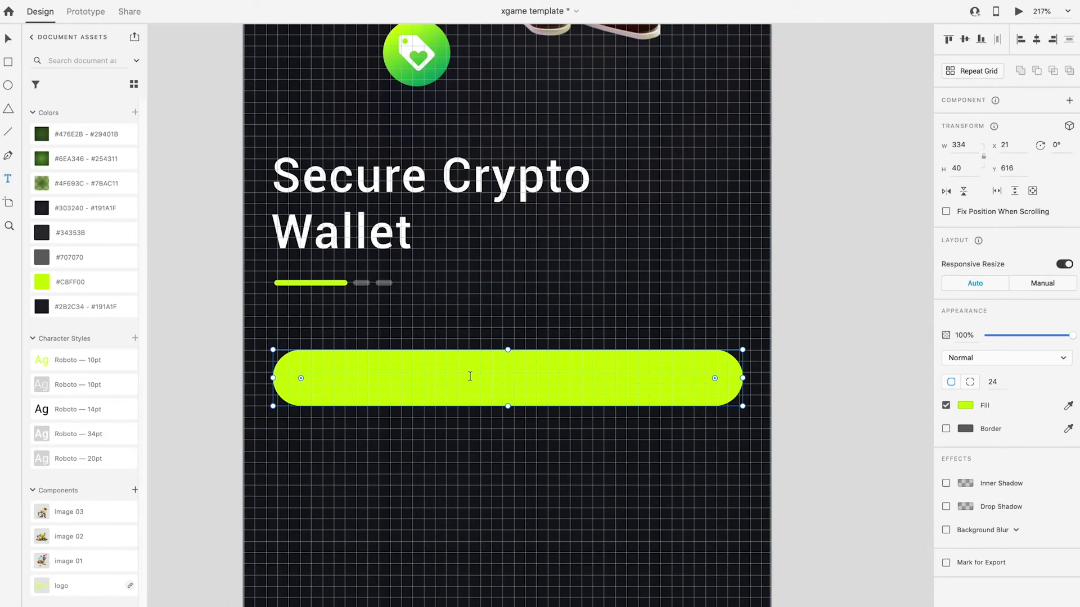
text(Create Wallet)
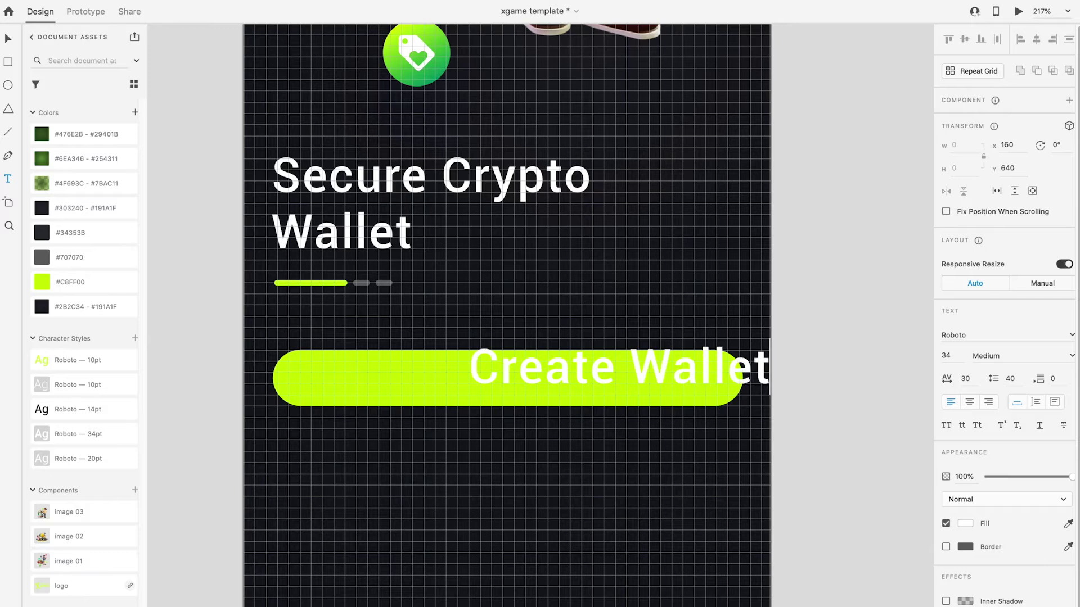
key(Escape)
click(79, 409)
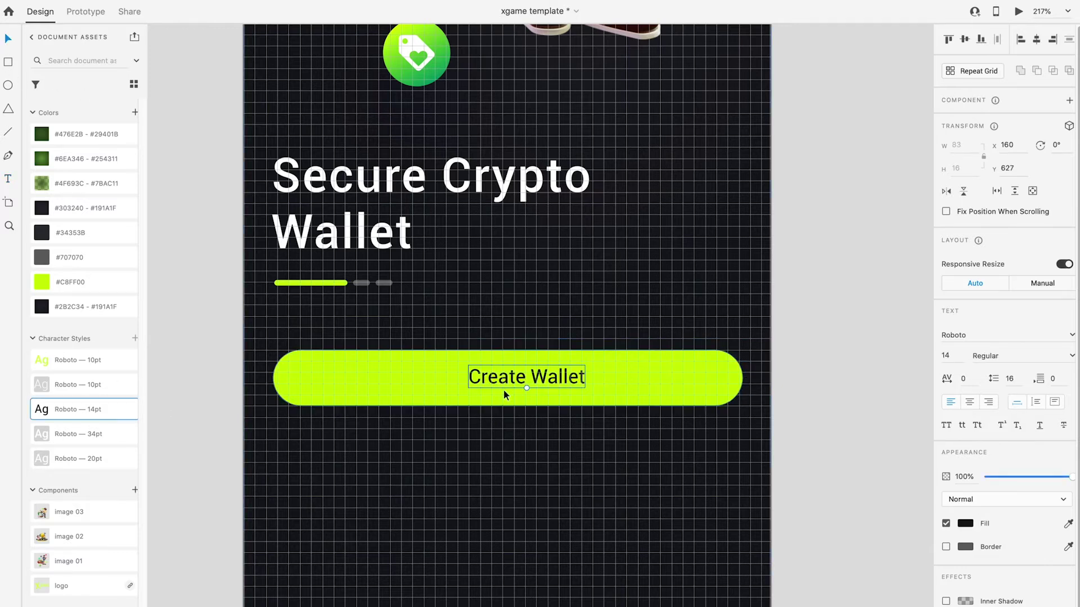
Center-align the Create Wallet text and center it horizontally and vertically on the green button.
drag(541, 387, 544, 375)
click(969, 402)
click(1037, 39)
shift+click(656, 374)
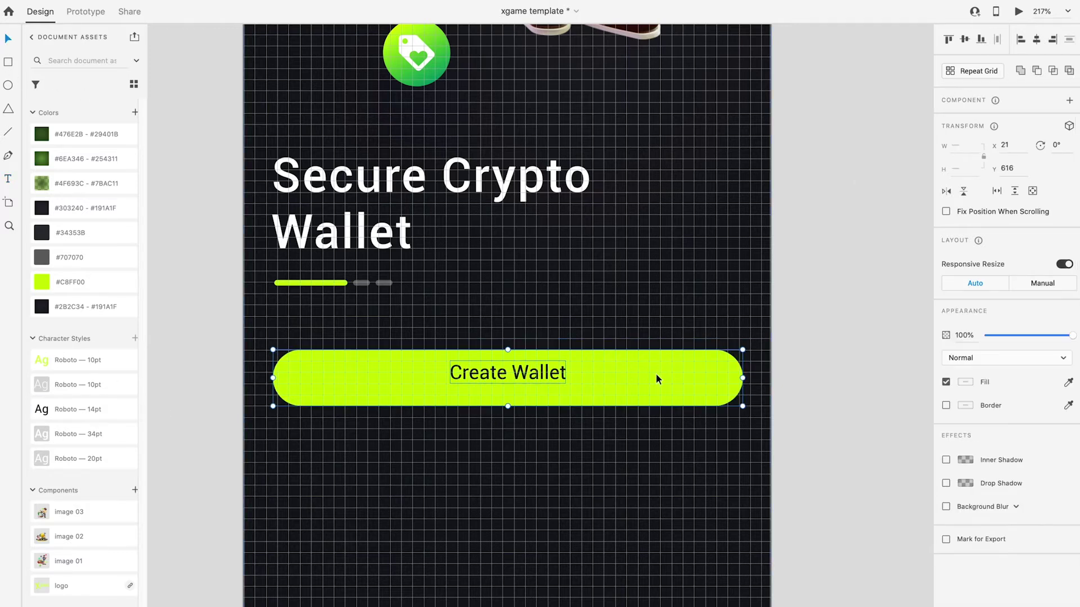
click(964, 41)
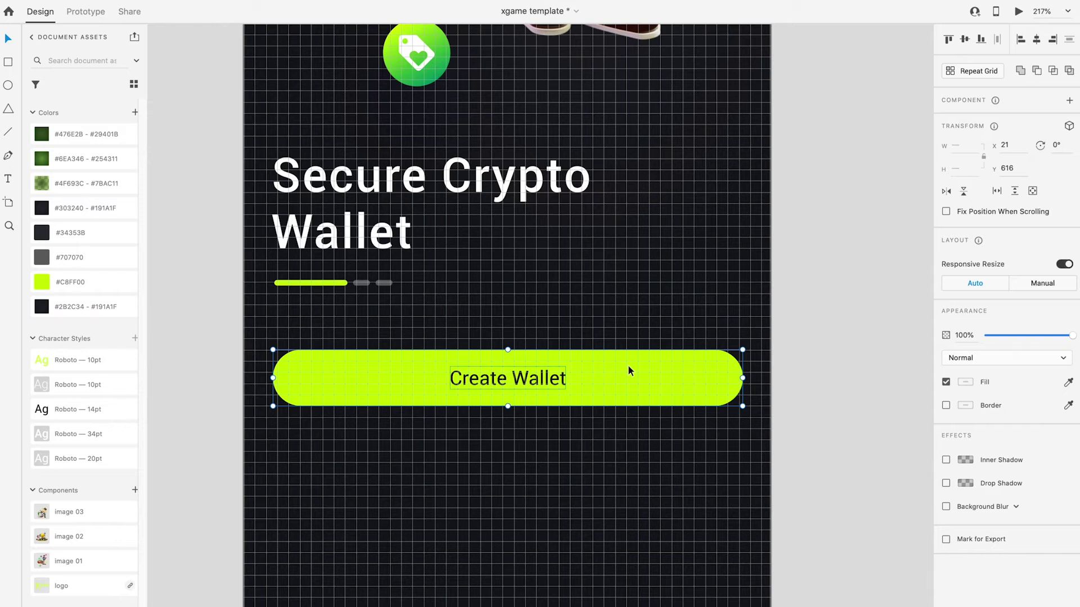
Duplicate the Create Wallet button with its label below the original and give the copy a grey fill.
drag(617, 370, 614, 458)
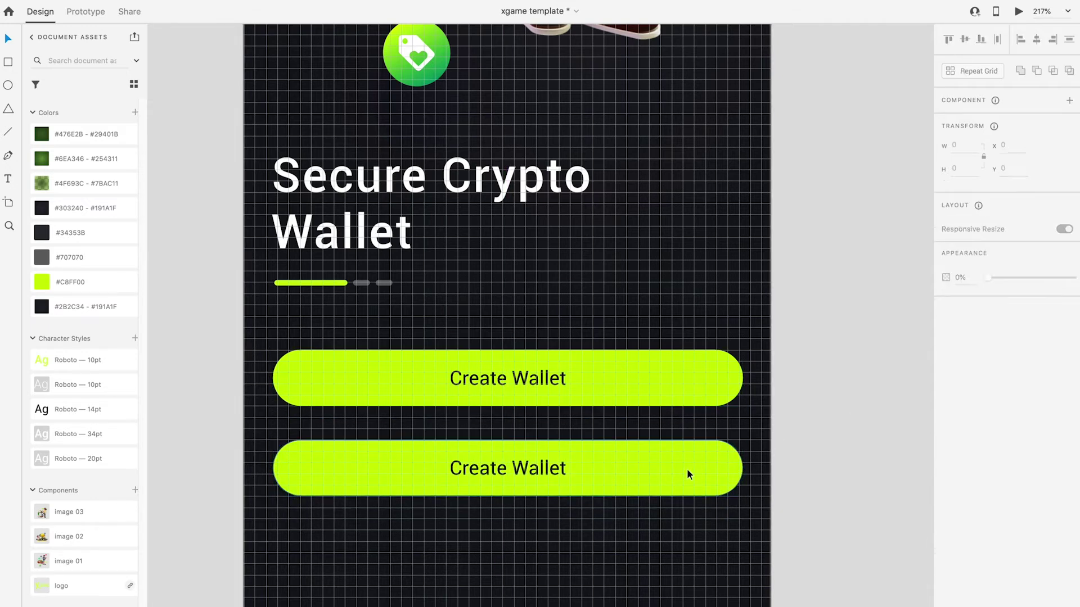
double_click(506, 475)
double_click(479, 471)
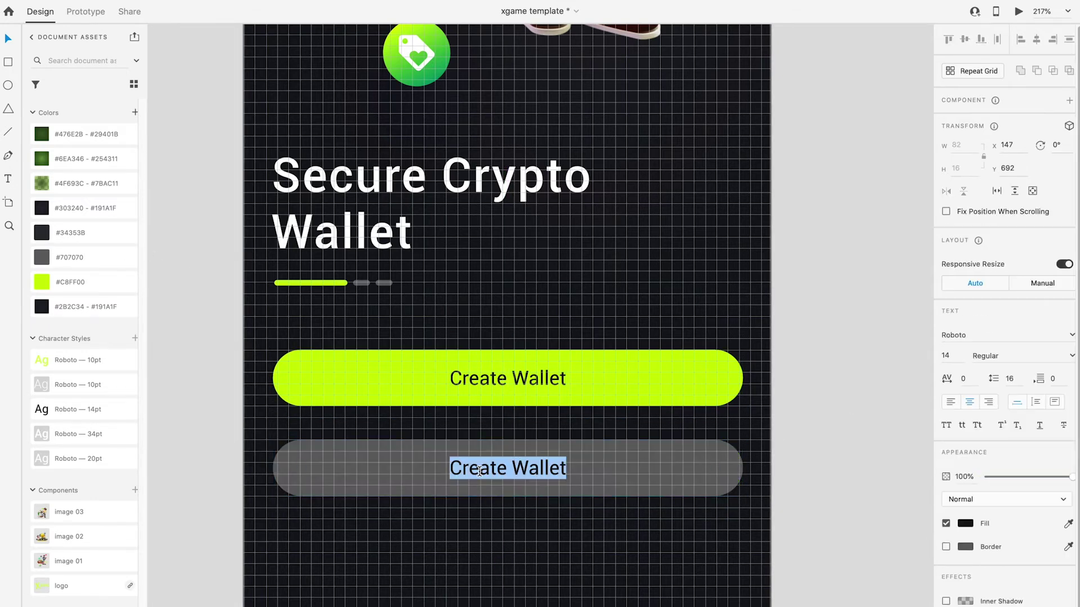
Make the grey button's label white and change its wording to "Restore Wallet".
click(964, 522)
drag(843, 503, 778, 417)
key(Escape)
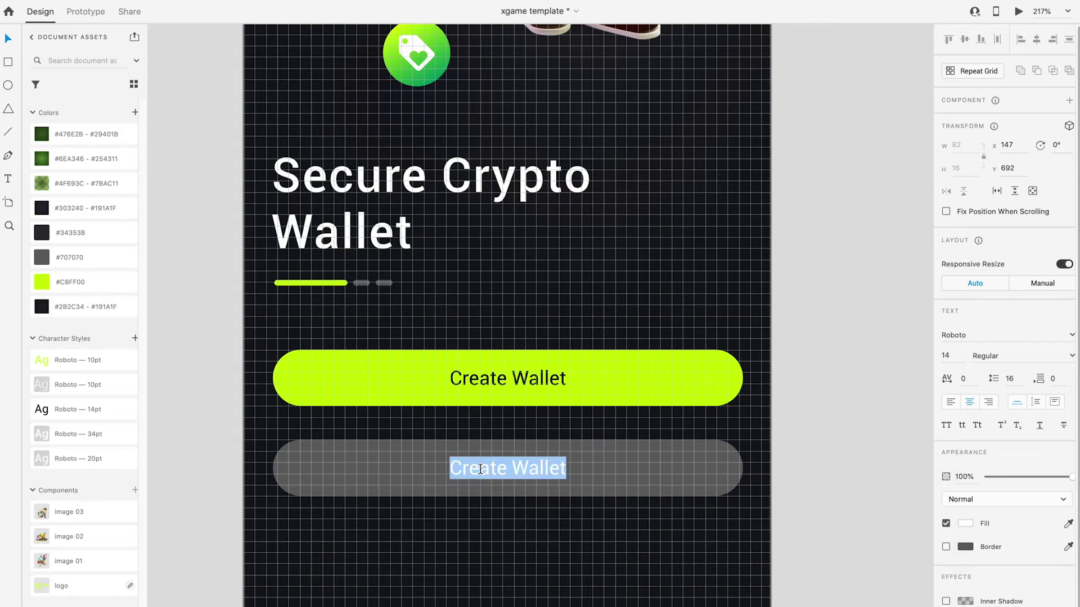
click(507, 469)
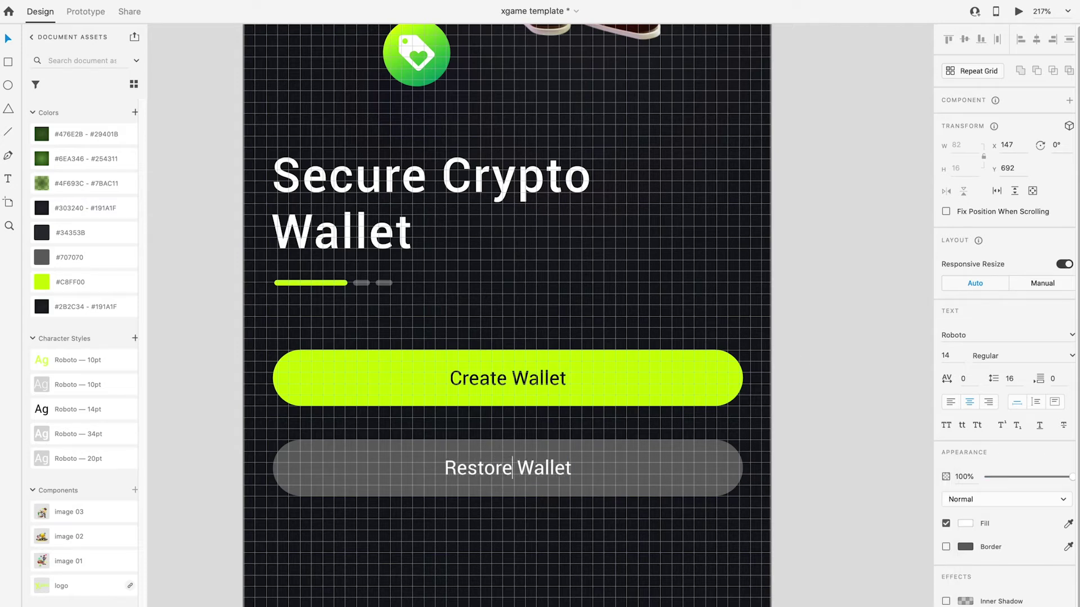
click(821, 464)
Add the text "You agree to the X Game Terms of Use & Privacy Policy." below the Restore Wallet button.
scroll(819, 465, down, 3)
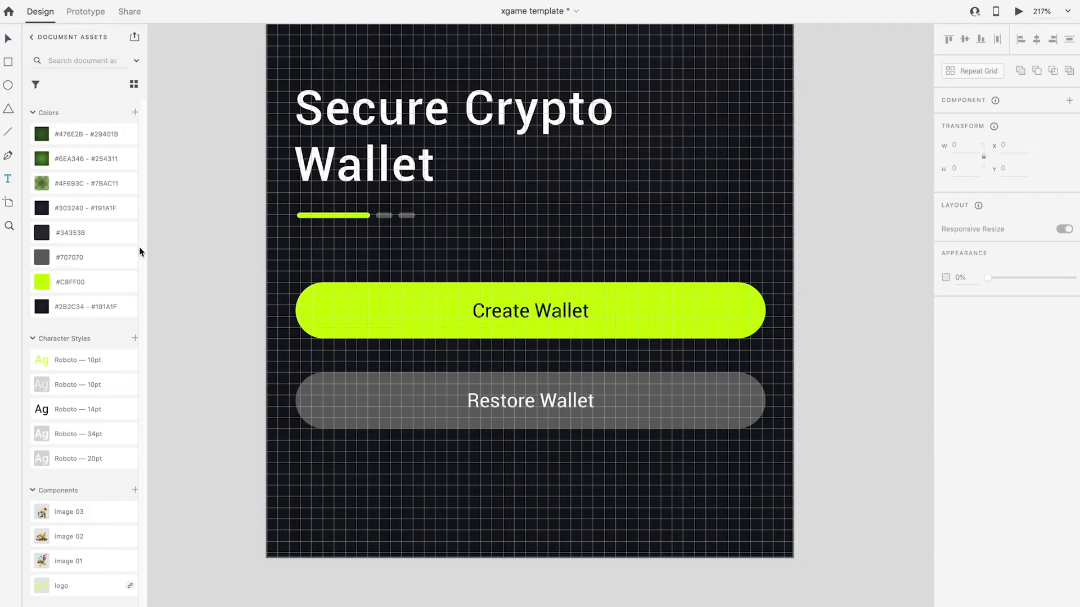
click(388, 449)
text(Y)
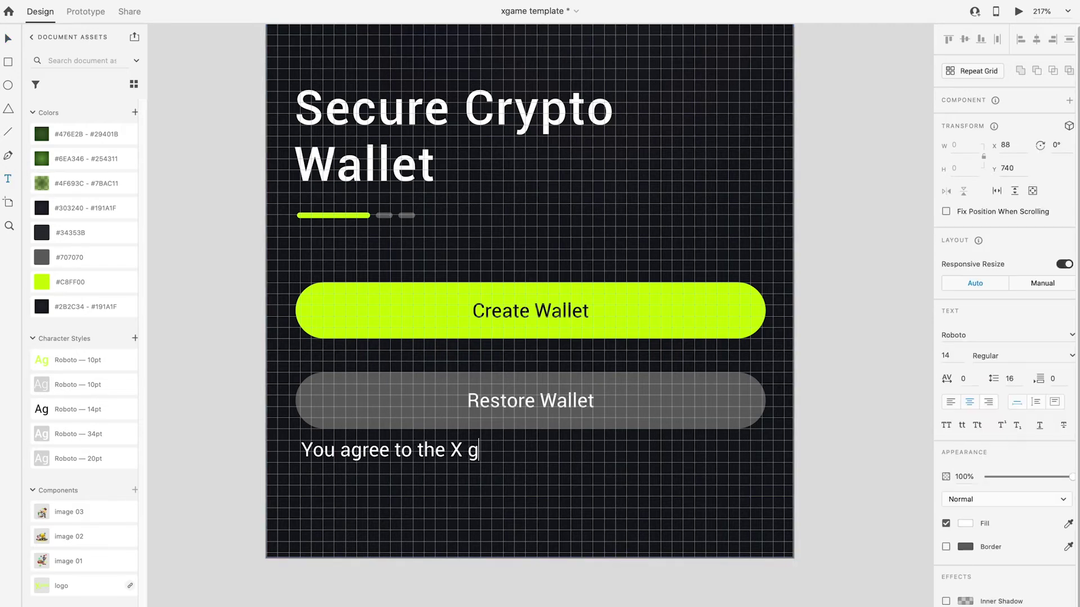
text(ou agree to the X Game Terms)
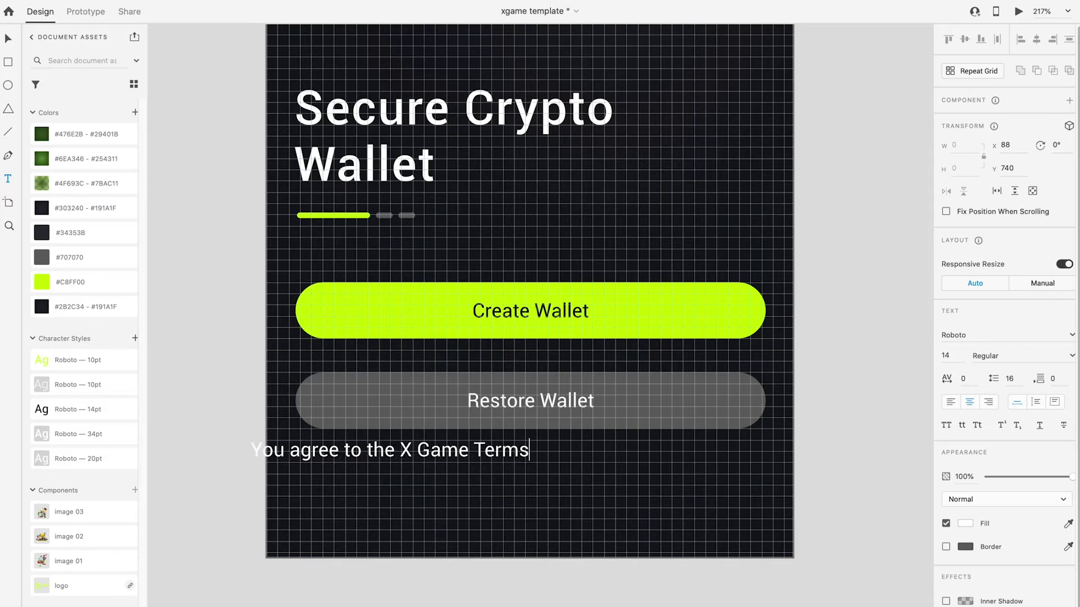
text( of Use)
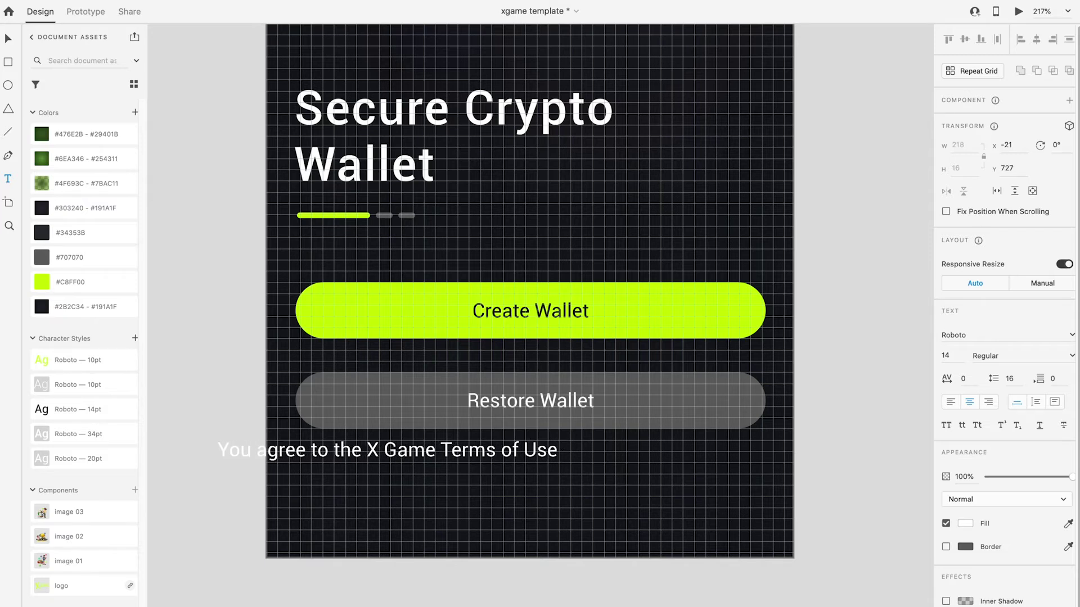
text( & Priva)
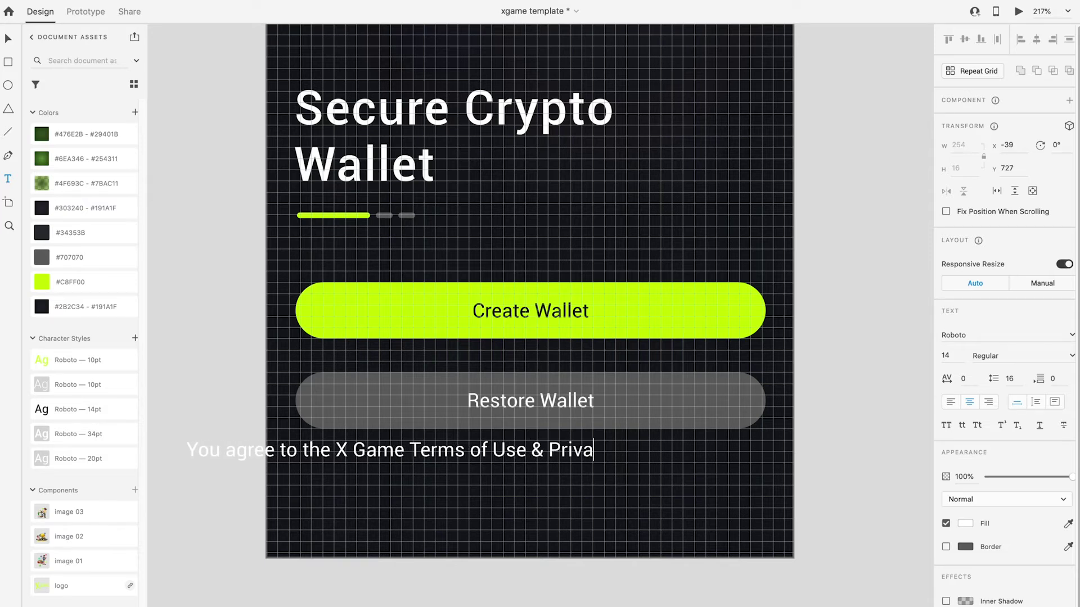
text(cy Policy.)
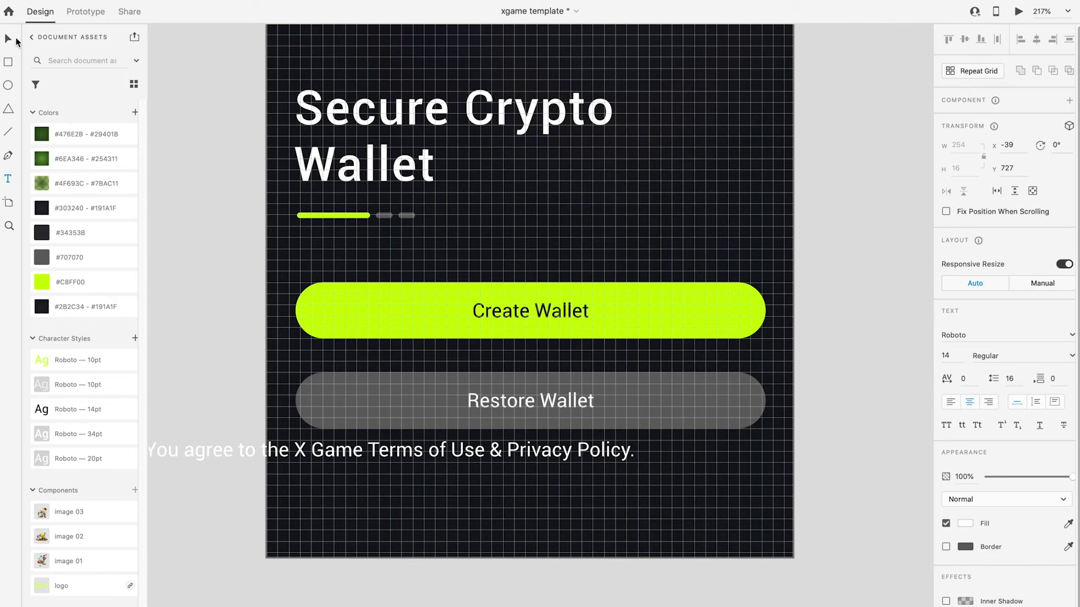
key(Escape)
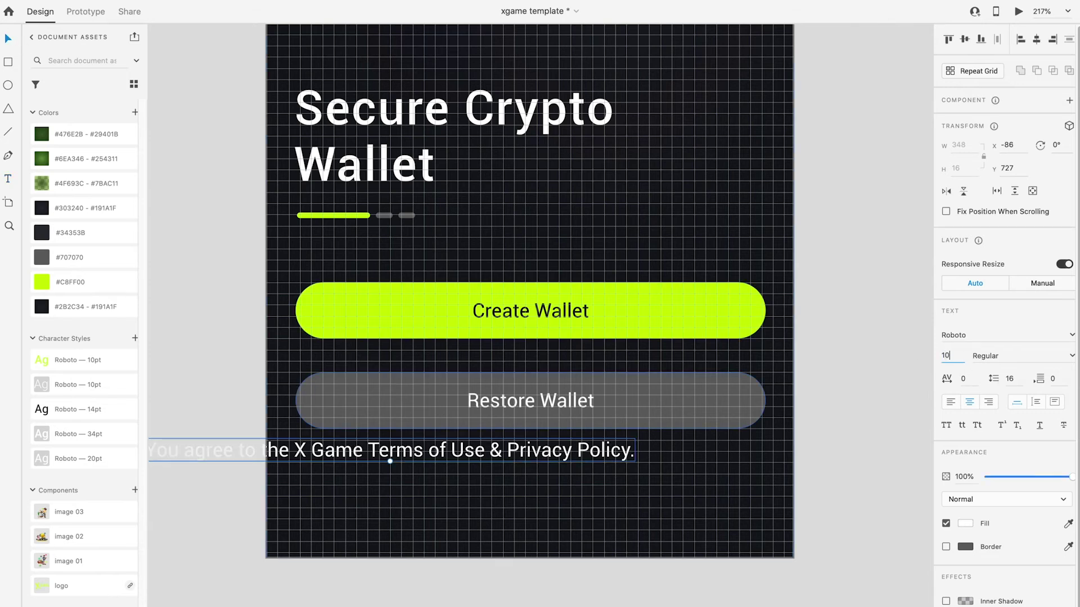
Set the agreement text to size 10 and center it horizontally on the artboard just below the grey button.
key(Return)
drag(375, 456, 511, 444)
click(1036, 39)
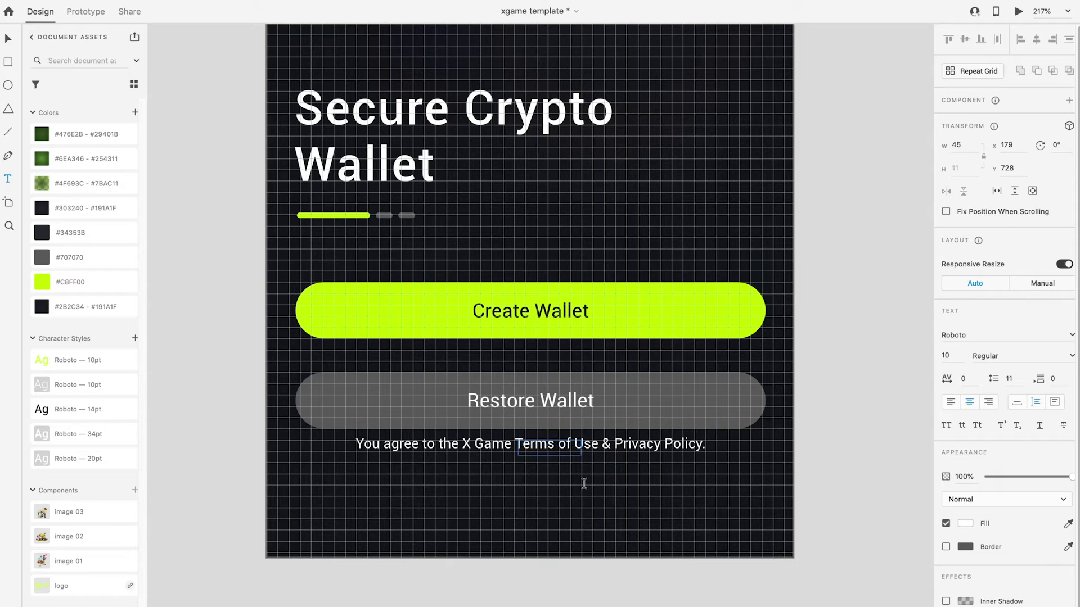
Color the words "Terms of Use" and "Privacy Policy" in the agreement text with #C8FF00.
key(Escape)
double_click(520, 443)
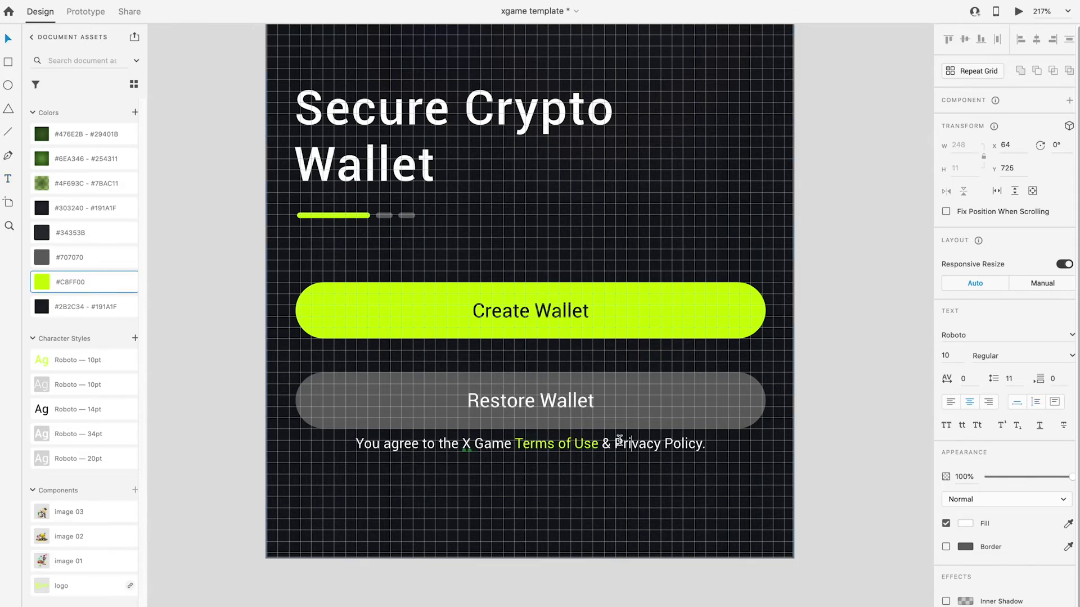
click(7, 40)
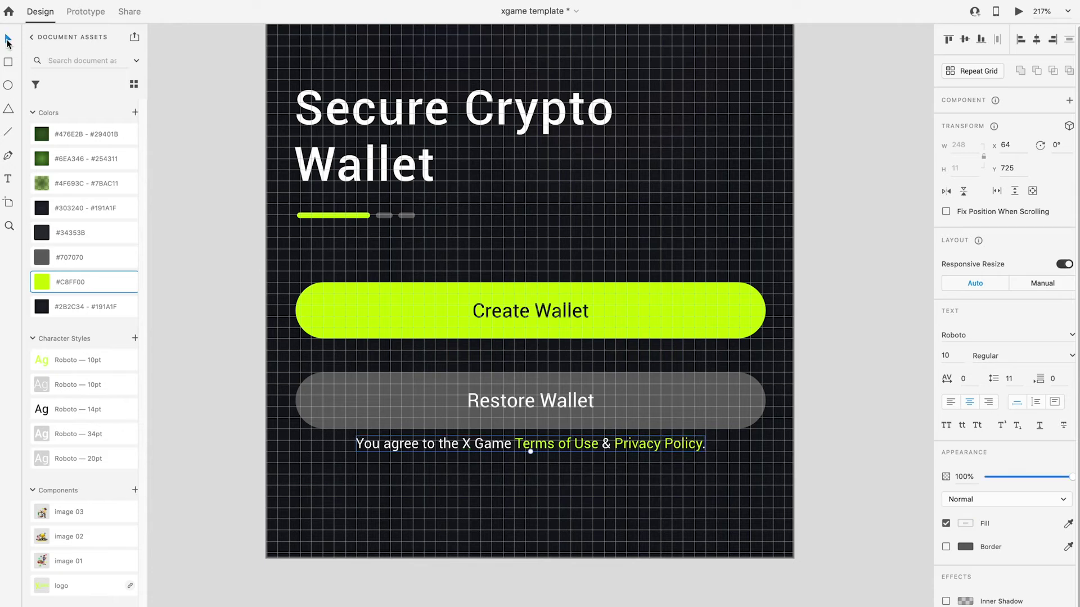
click(235, 177)
click(583, 448)
click(824, 357)
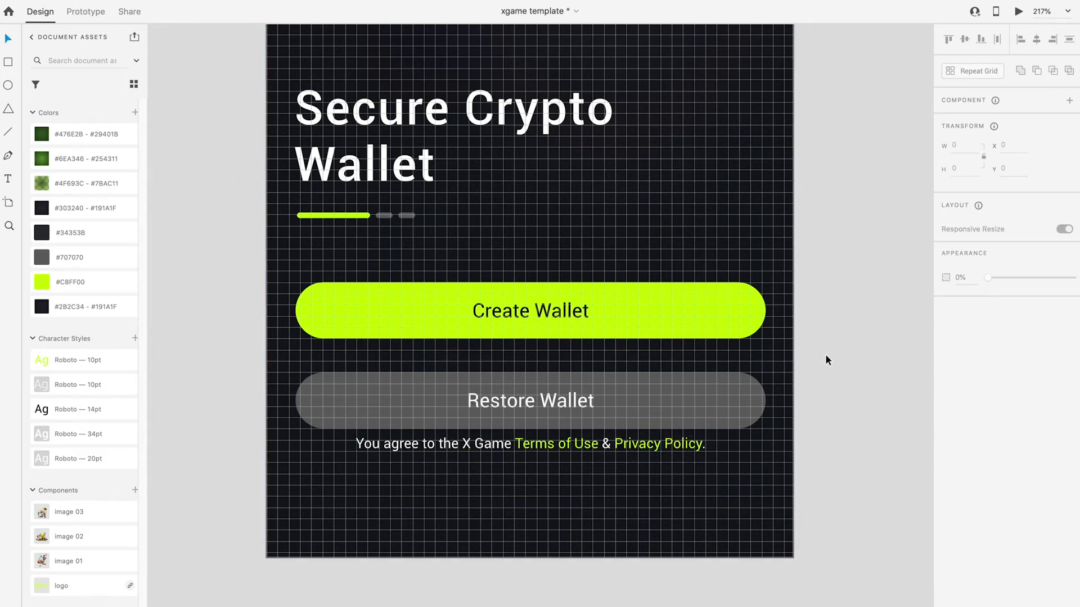
Set the border size of the three progress lines under the heading to 5 and nudge them slightly down.
scroll(824, 356, down, 6)
scroll(754, 382, up, 2)
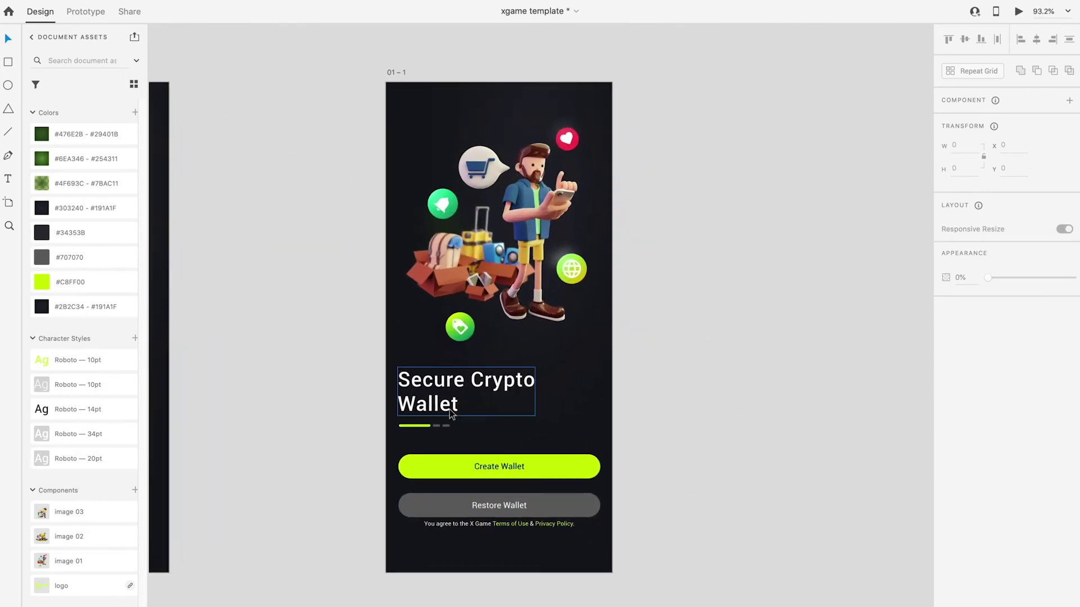
click(409, 427)
scroll(437, 427, up, 4)
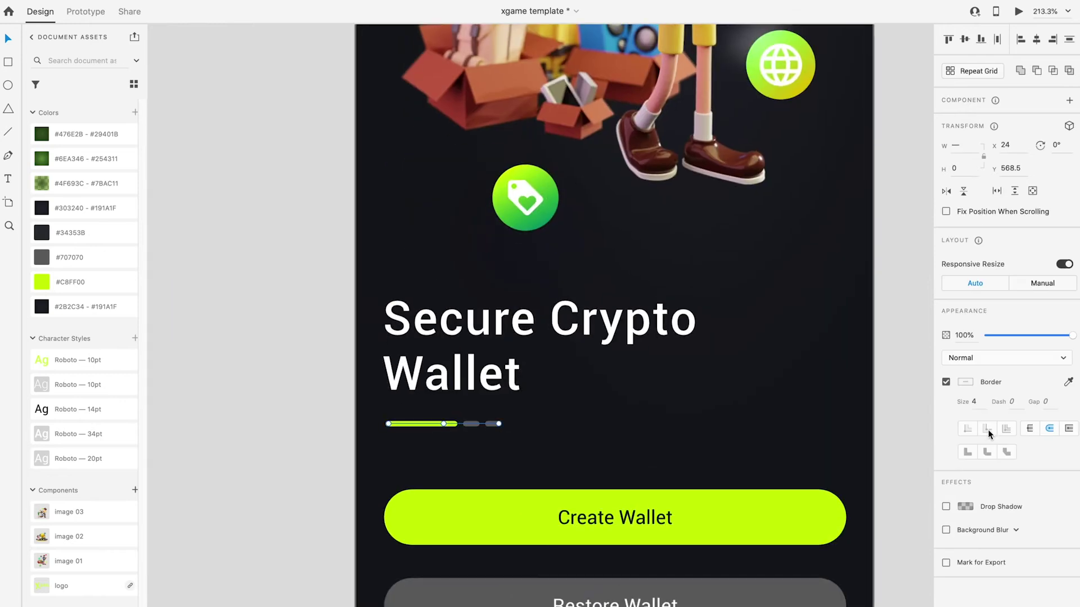
scroll(573, 458, down, 1)
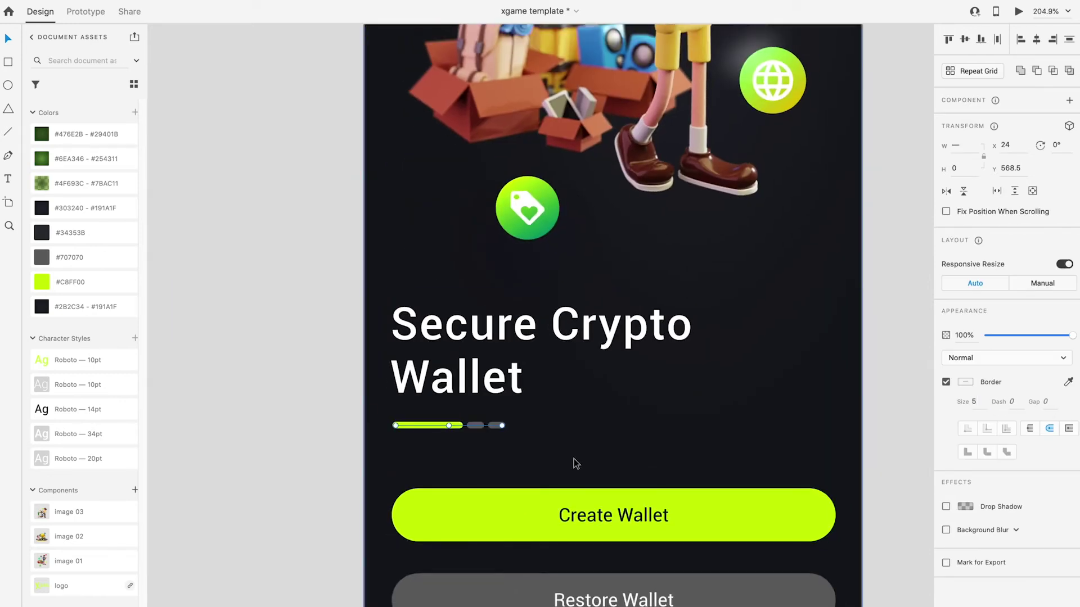
key(shift+Down)
key(super+apostrophe)
key(Up)
key(Up)
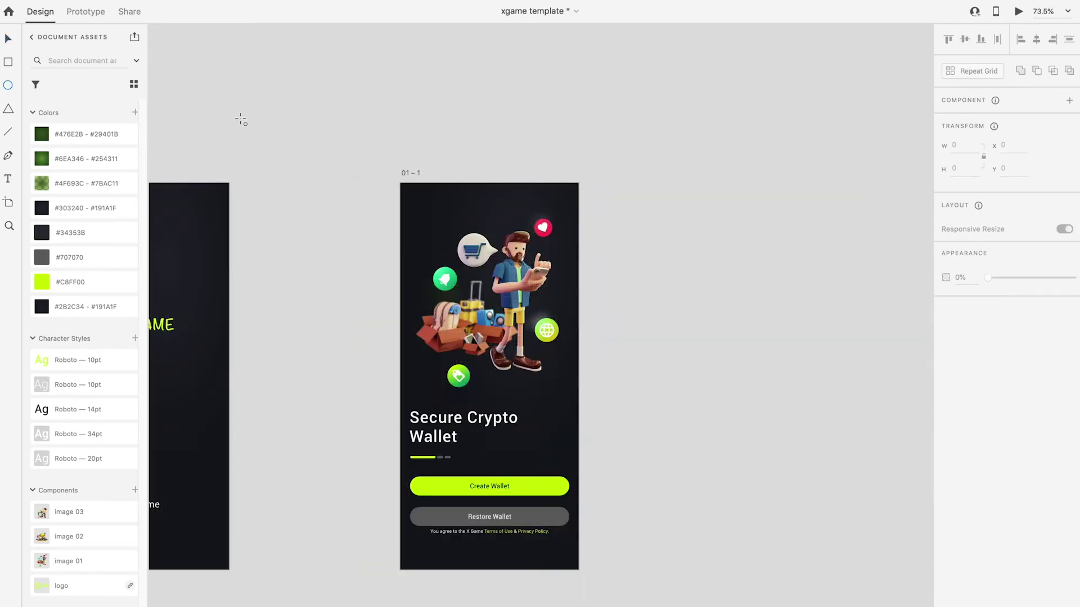
Draw a circle about 556 in diameter over the artboard's illustration and fill it with the #4F693C - #7BAC11 gradient.
drag(330, 119, 594, 385)
click(84, 183)
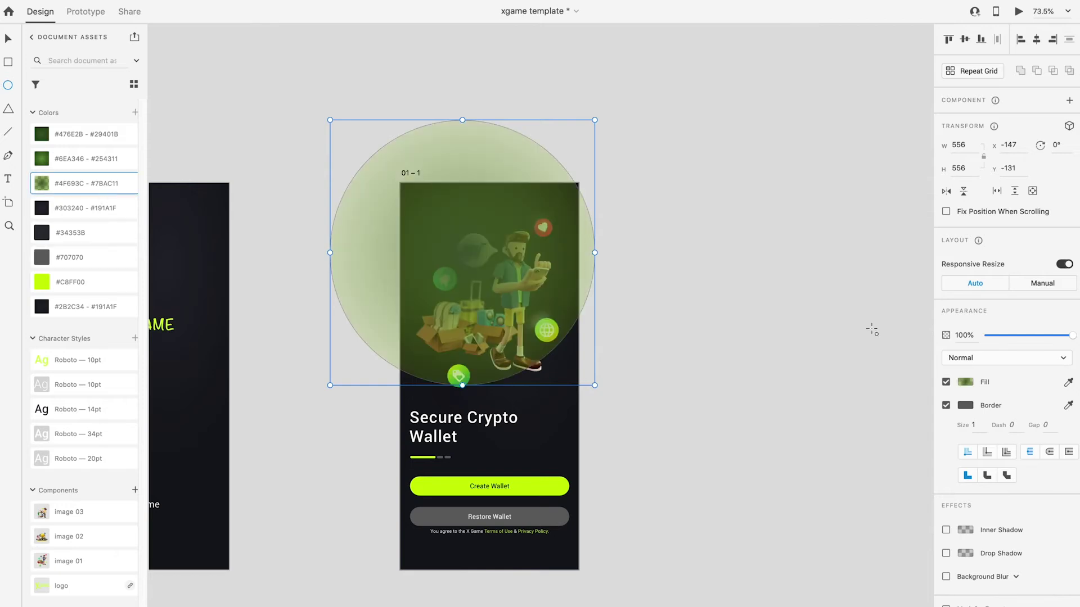
Send the green gradient circle together with the artboard's background behind the illustration.
shift+click(573, 430)
right_click(574, 430)
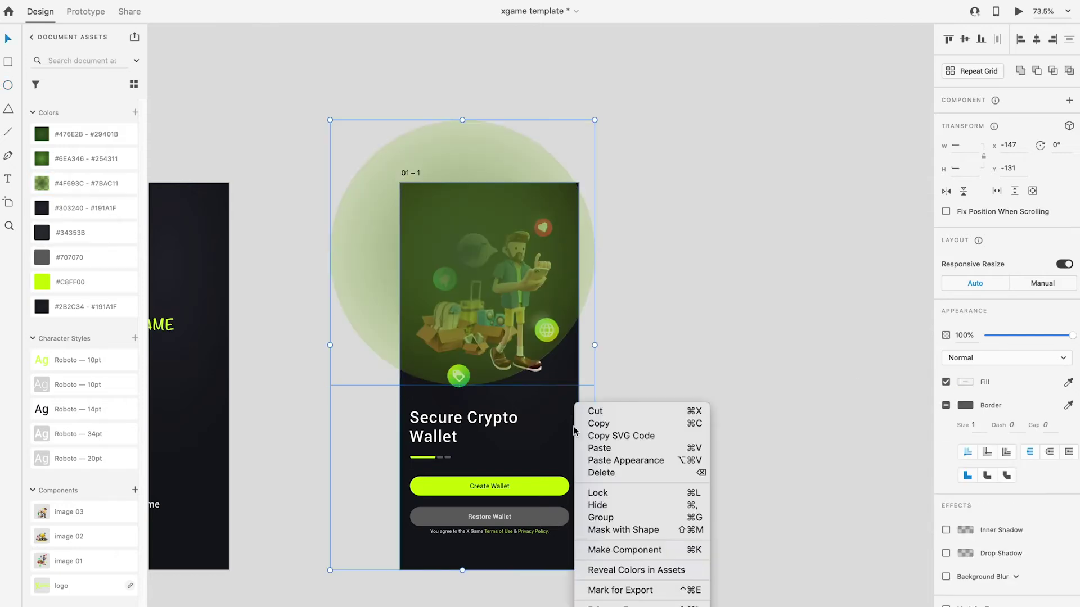
click(651, 606)
click(689, 424)
Remove the gradient circle's border, lower its opacity to 41% and fine-tune its position behind the illustration.
drag(477, 200, 483, 195)
drag(1072, 335, 1021, 335)
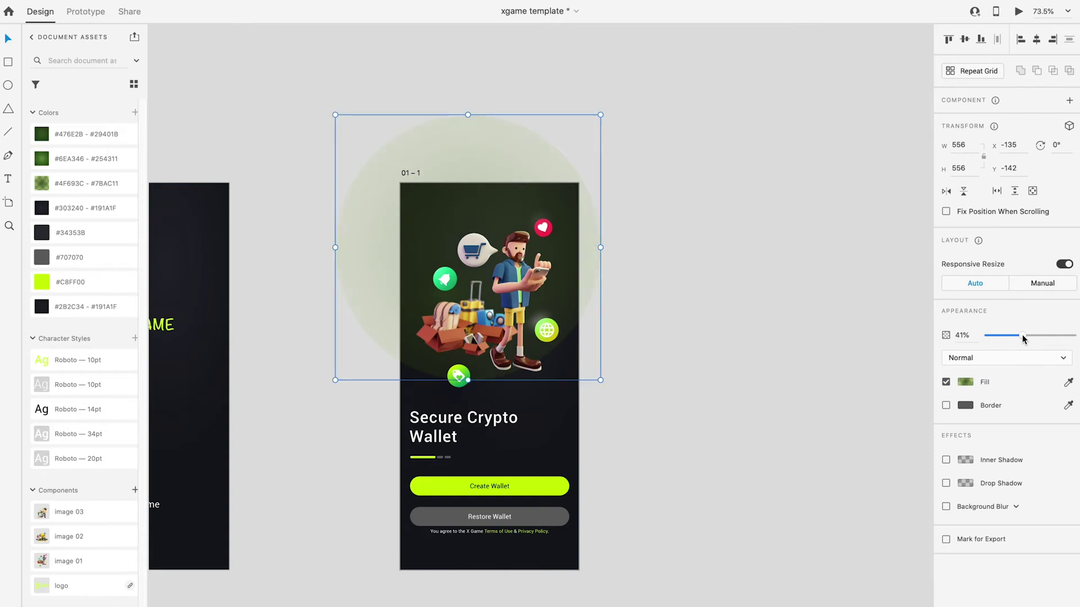
mouse_move(512, 152)
mouse_down()
mouse_move(503, 176)
mouse_move(498, 161)
mouse_move(515, 151)
mouse_up()
scroll(629, 112, down, 2)
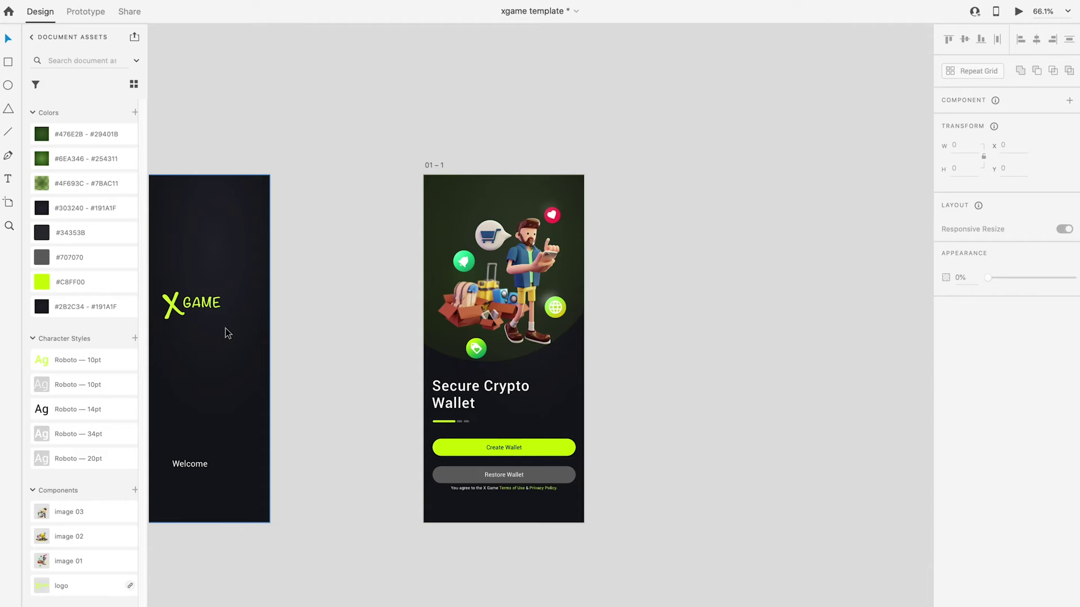
Place the image 02 and image 03 components in a row beside the character illustration, extending past the onboarding artboard.
drag(107, 539, 682, 275)
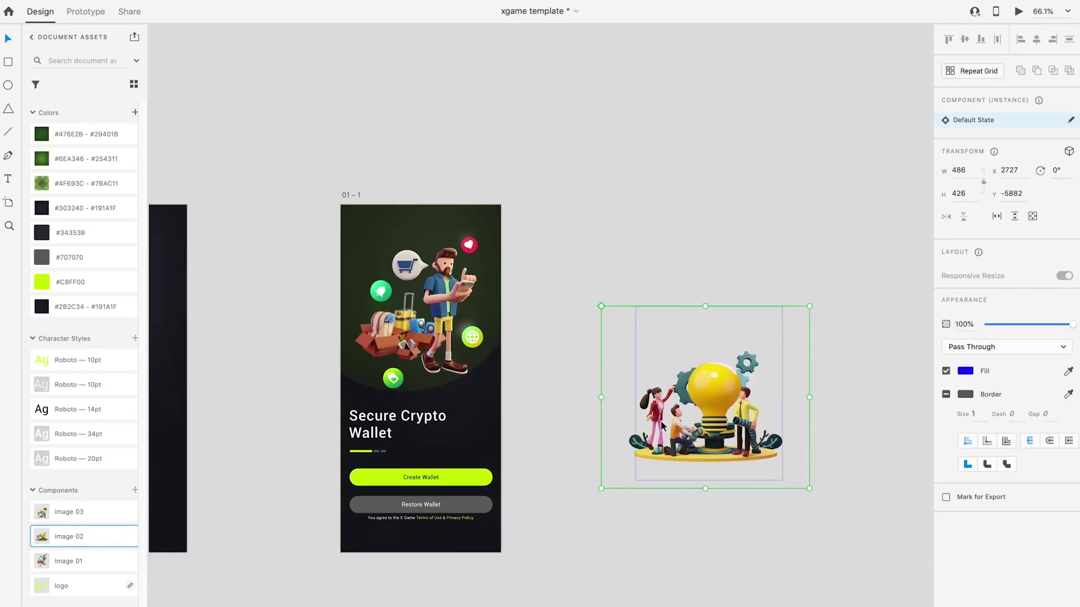
drag(733, 391, 579, 309)
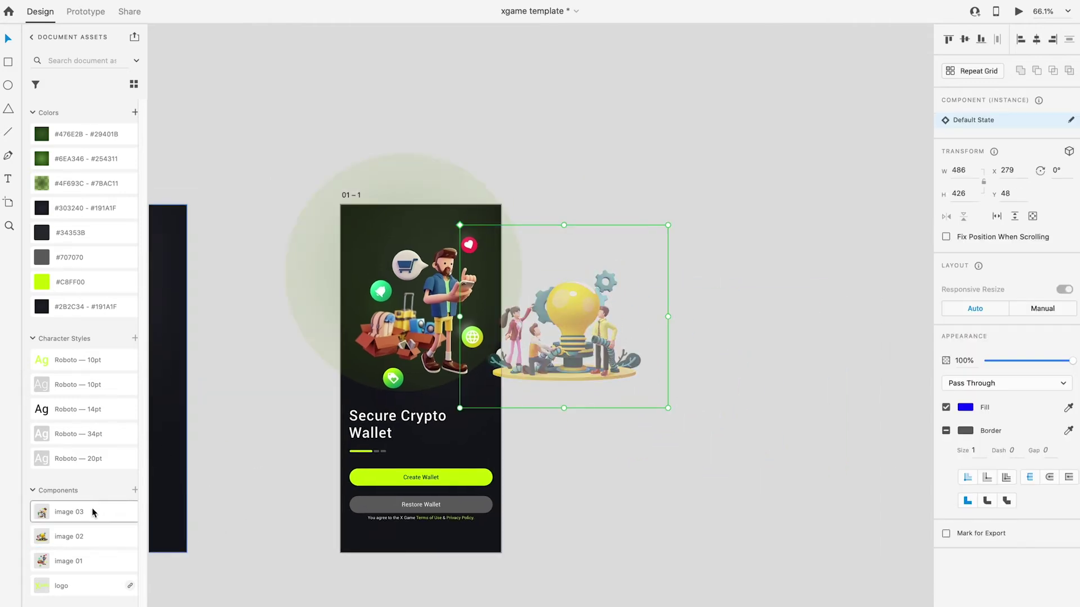
drag(92, 513, 703, 489)
Select the onboarding artboard's contents together with both placed images and group them.
drag(815, 579, 293, 137)
click(799, 586)
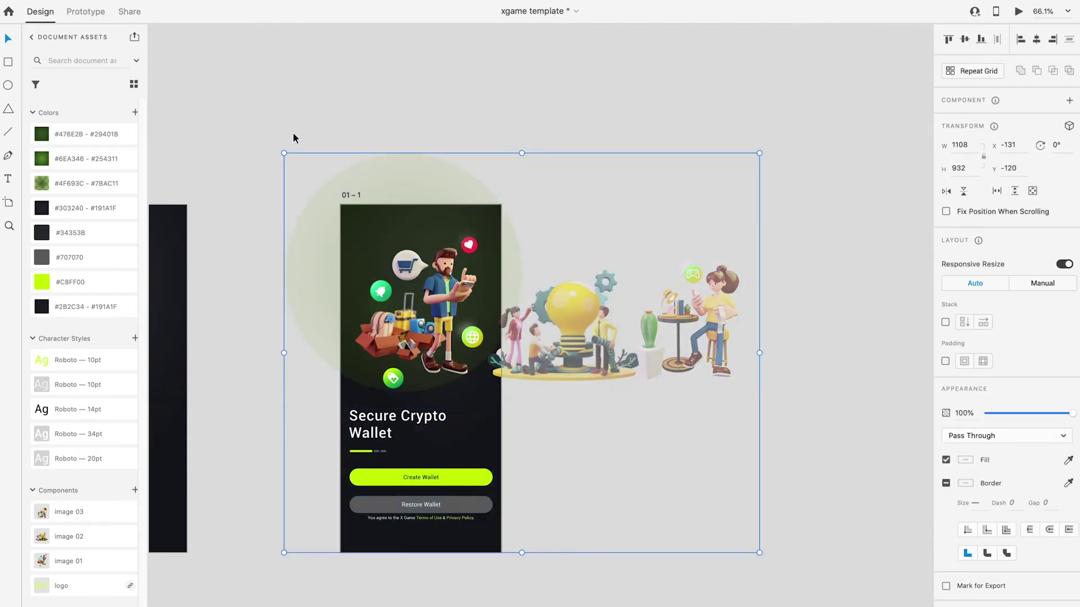
Shift the image 03 illustration slightly farther from image 02 within the onboarding group.
click(808, 340)
key(ctrl+z)
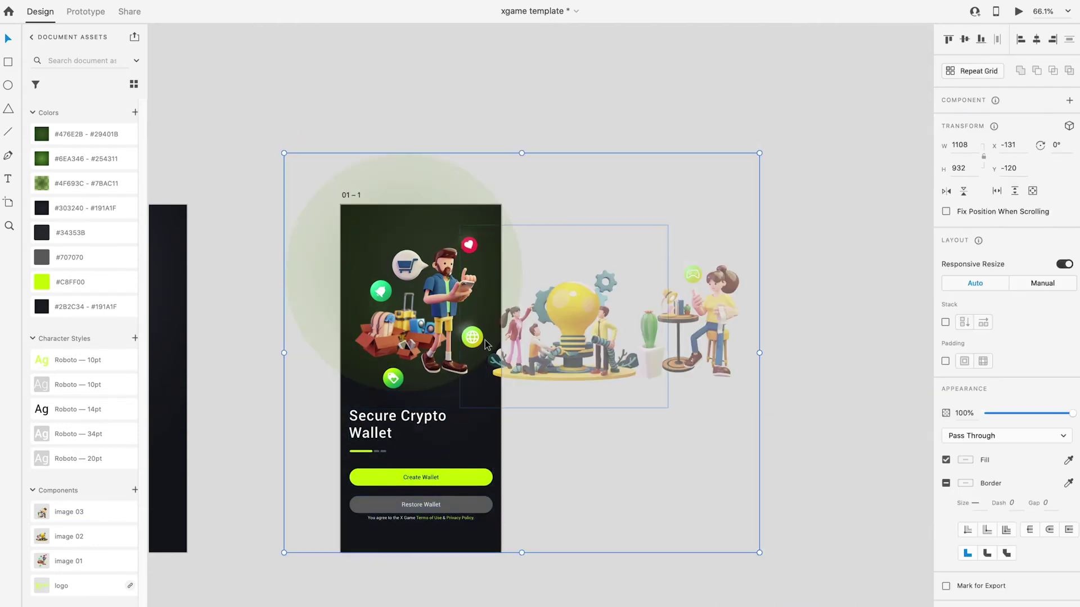
double_click(703, 314)
drag(704, 314, 710, 319)
click(799, 328)
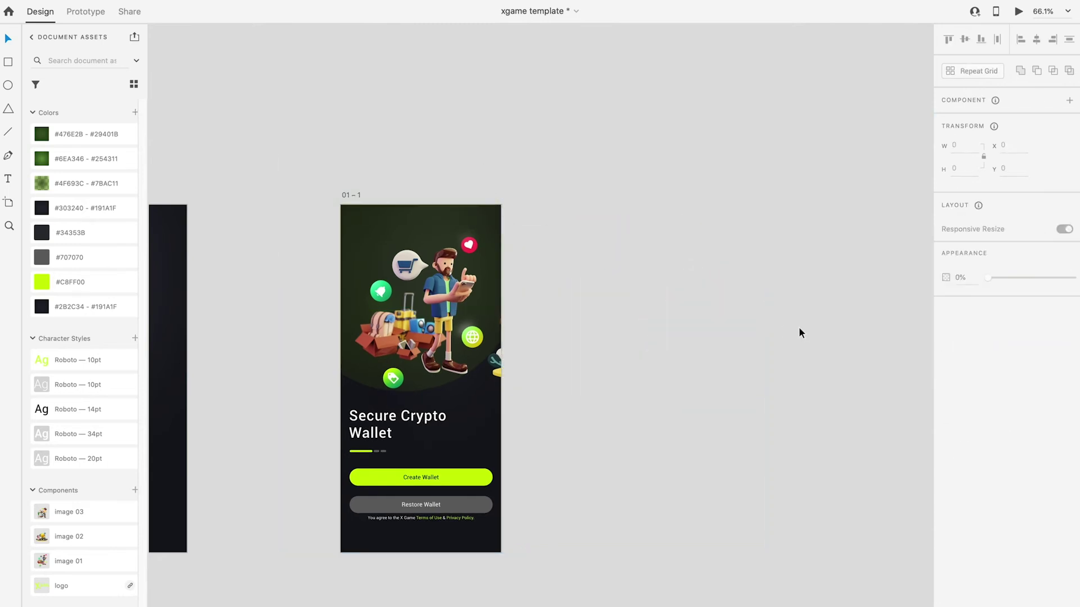
Duplicate the 01 – 1 onboarding artboard and place the copy in the empty space to its right.
scroll(799, 329, down, 5)
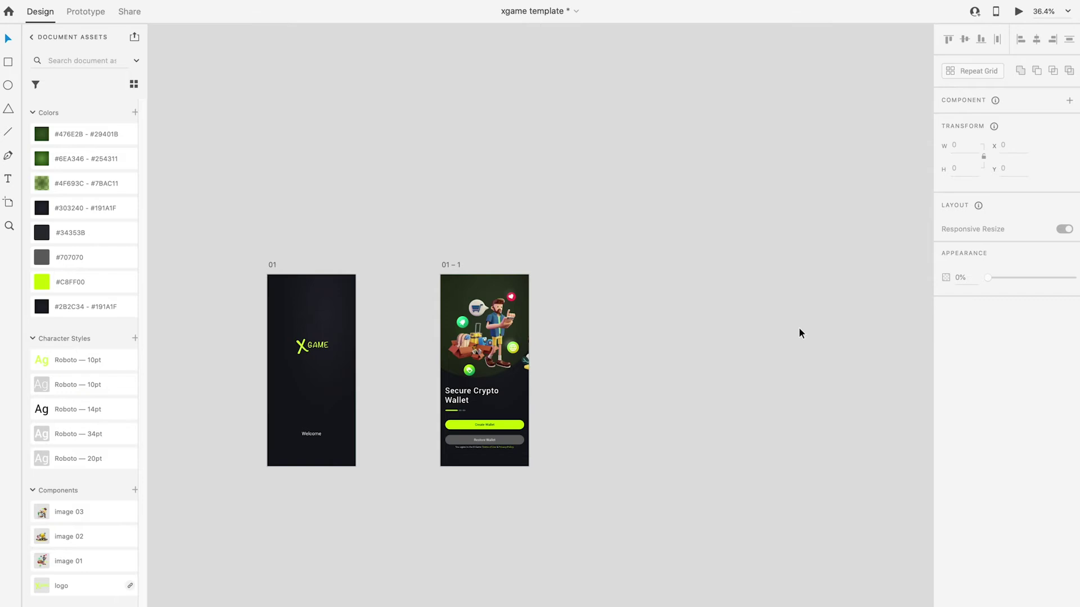
scroll(799, 328, right, 3)
drag(348, 259, 703, 258)
scroll(703, 258, right, 3)
click(270, 304)
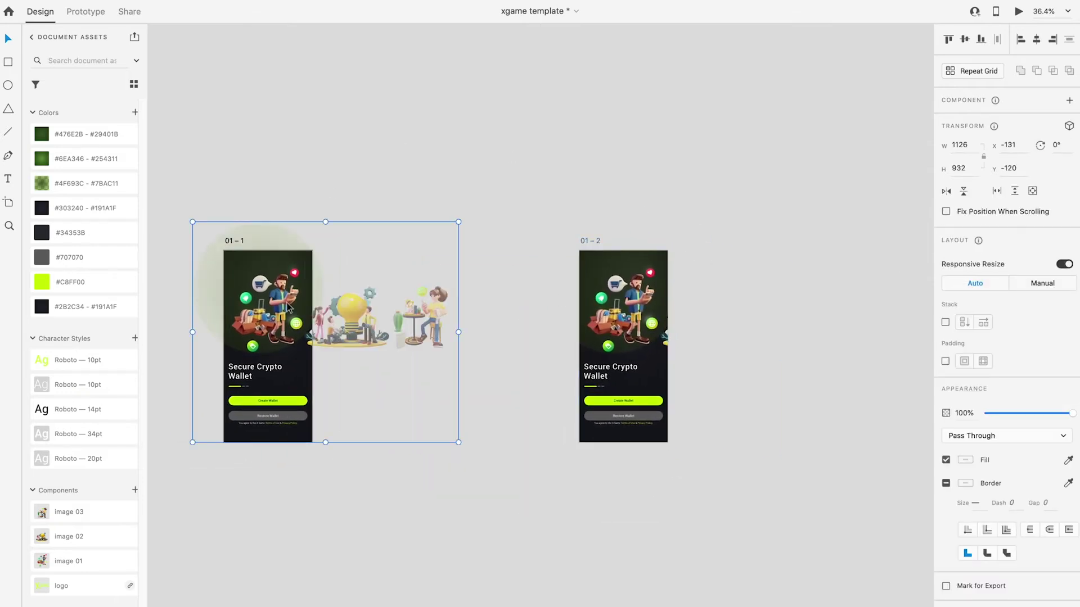
click(596, 246)
On artboard 01 – 2, move the image 01 character illustration off the left edge and shrink it to 234 × 305.
scroll(620, 302, up, 3)
scroll(620, 302, left, 4)
scroll(620, 302, right, 3)
scroll(619, 301, up, 3)
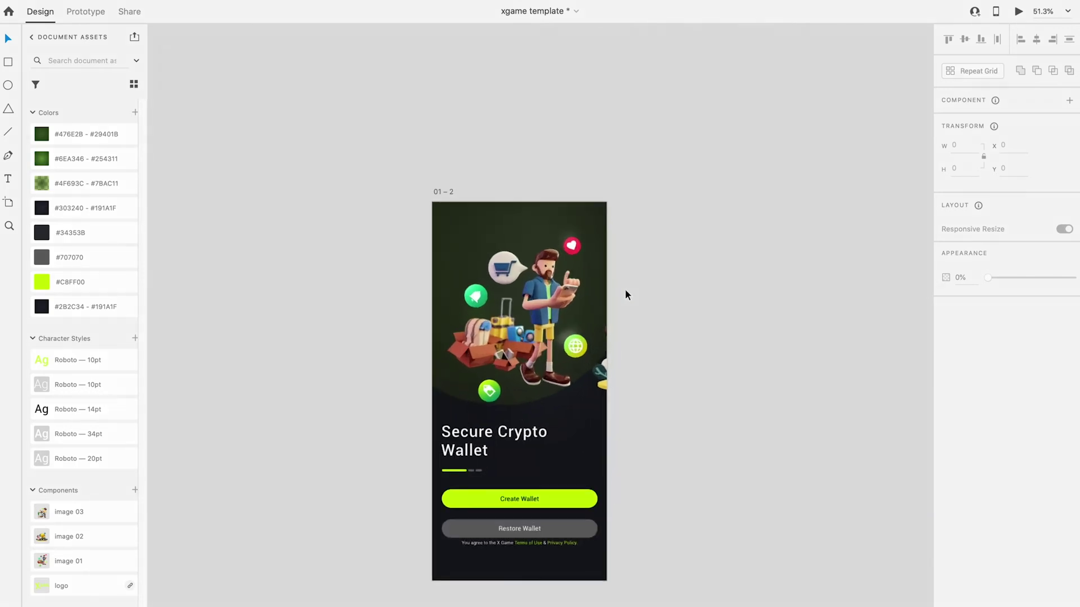
drag(522, 312, 320, 310)
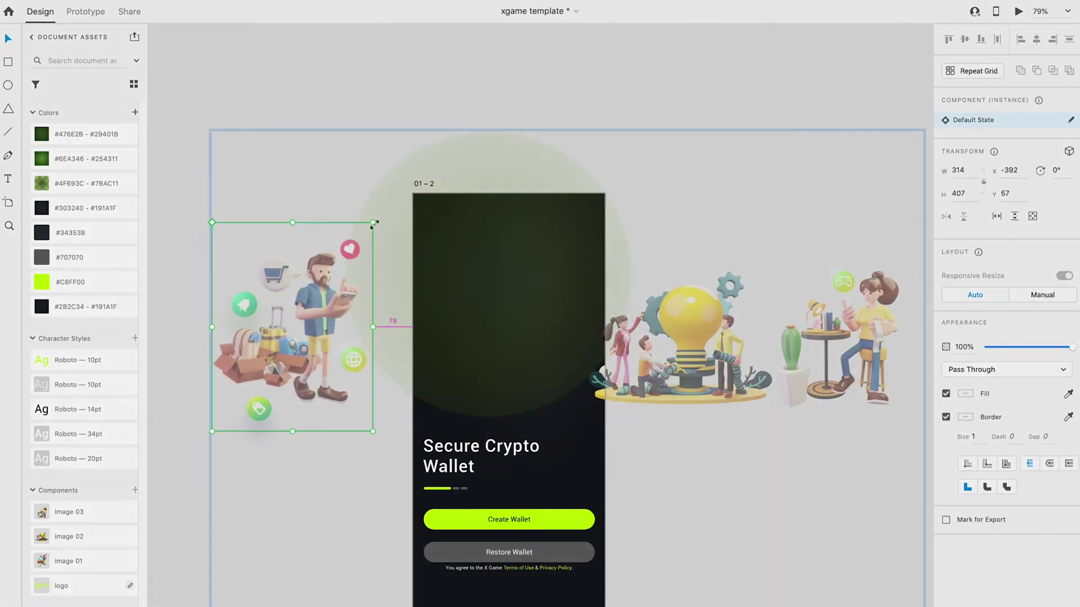
drag(373, 225, 352, 241)
drag(305, 315, 323, 330)
Enter the image 01 component on 01 – 2 and expand its icon and icon-discount groups in the layer list.
scroll(323, 330, up, 5)
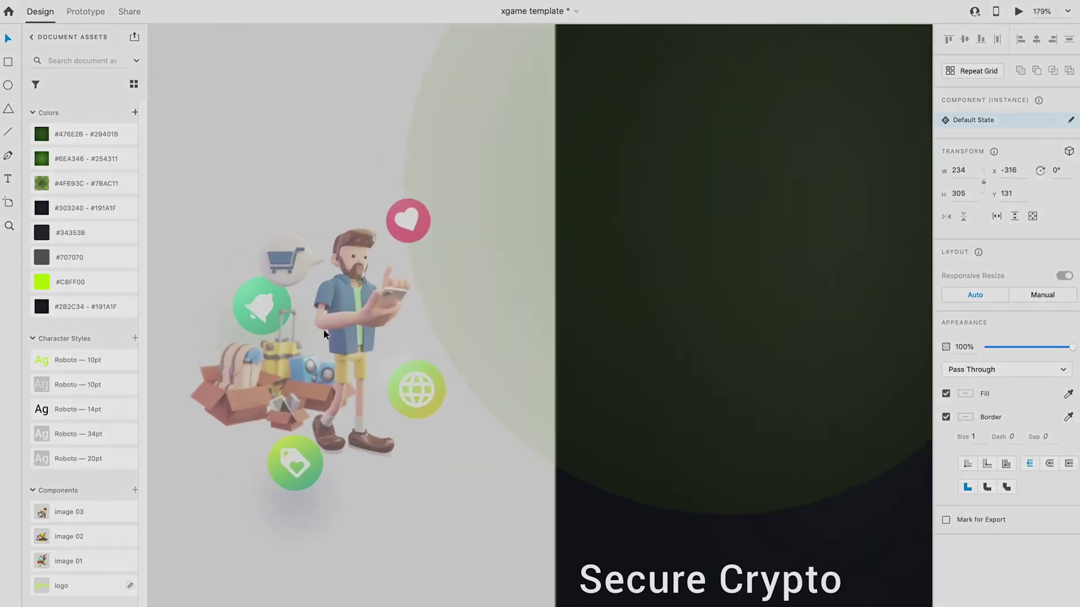
scroll(334, 383, left, 2)
scroll(334, 382, down, 1)
double_click(352, 427)
scroll(353, 424, up, 5)
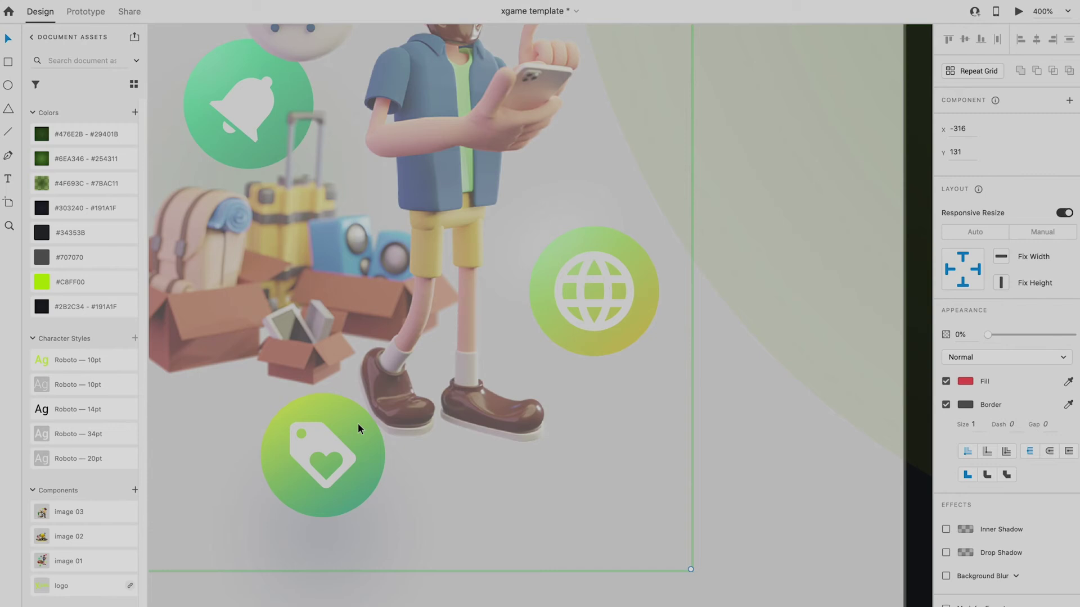
key(super+y)
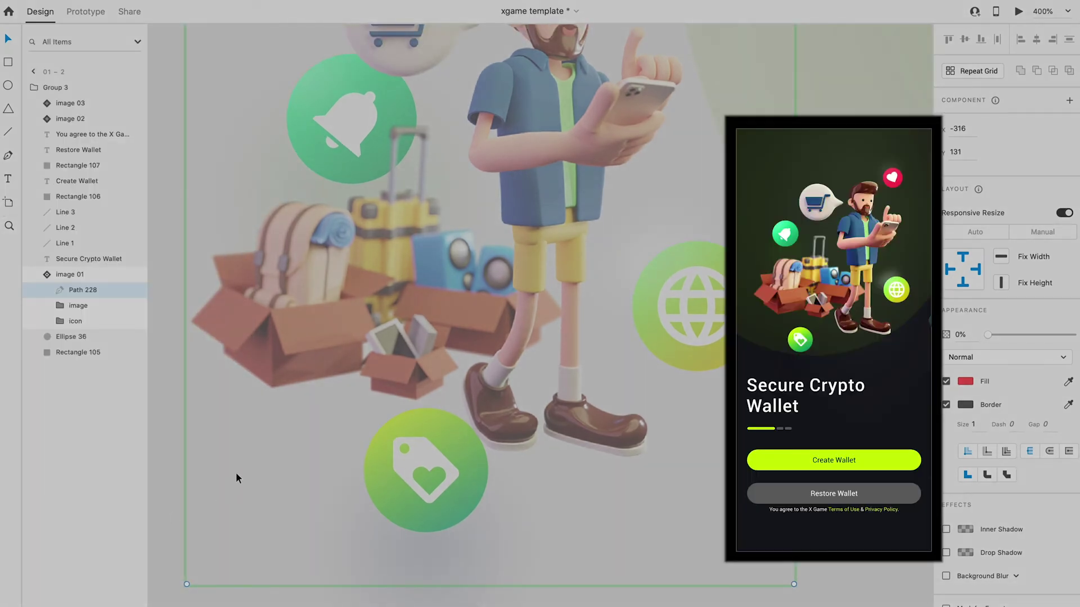
click(67, 321)
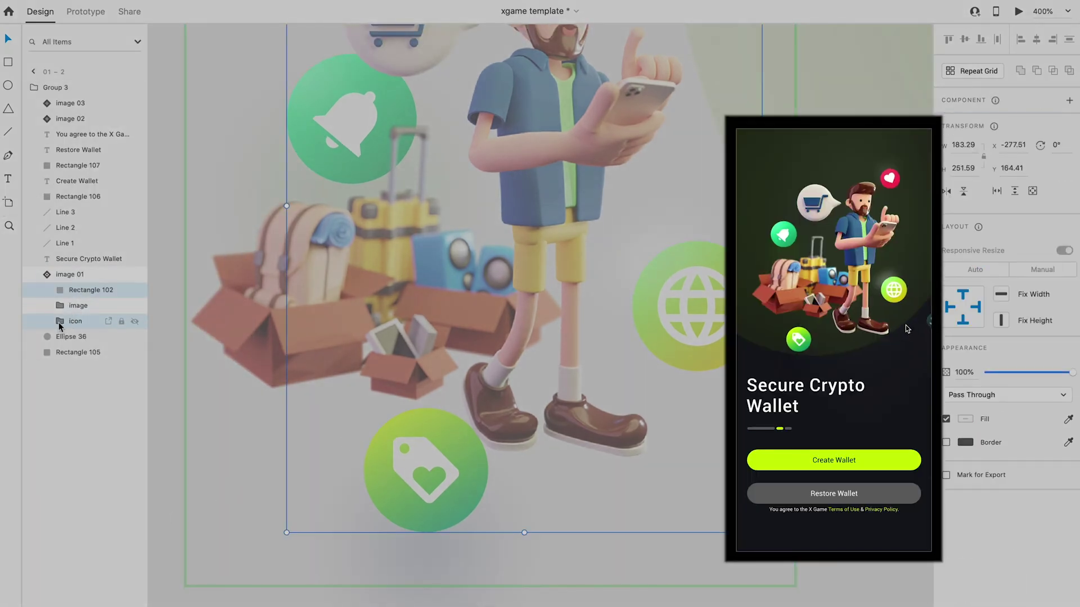
click(75, 338)
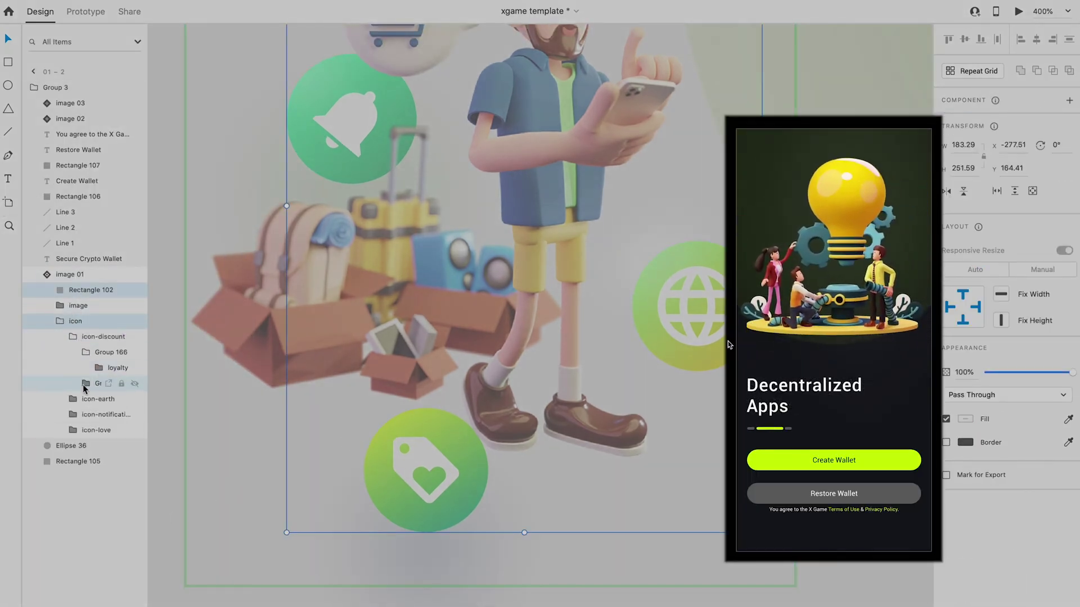
Shrink the discount badge's circle and its tag symbol, the symbol to 12.34 × 12.34, and move icon-discount behind the small open box.
click(83, 384)
click(113, 415)
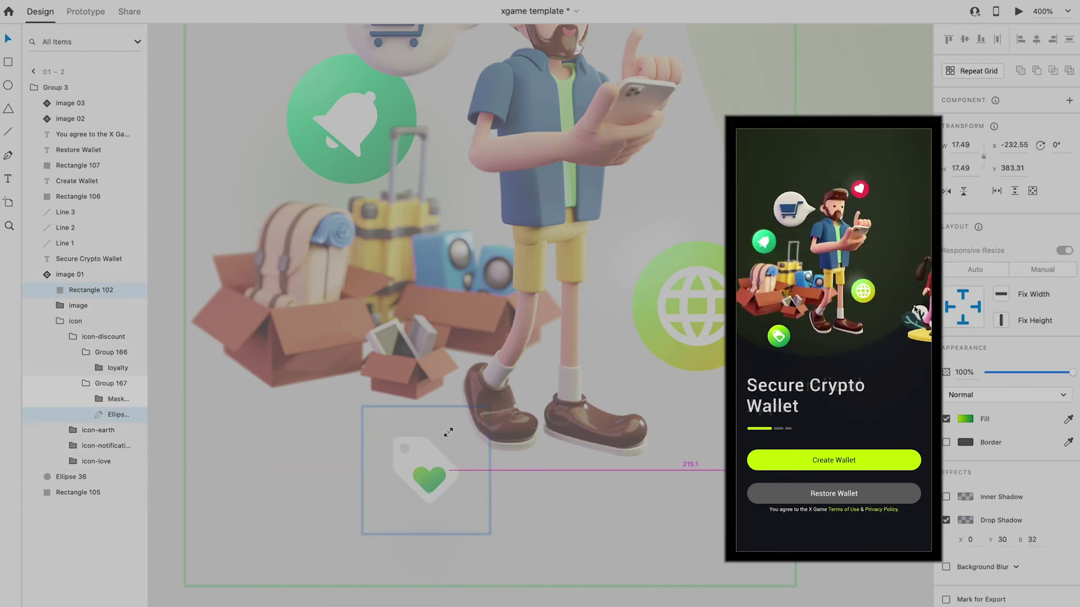
click(432, 463)
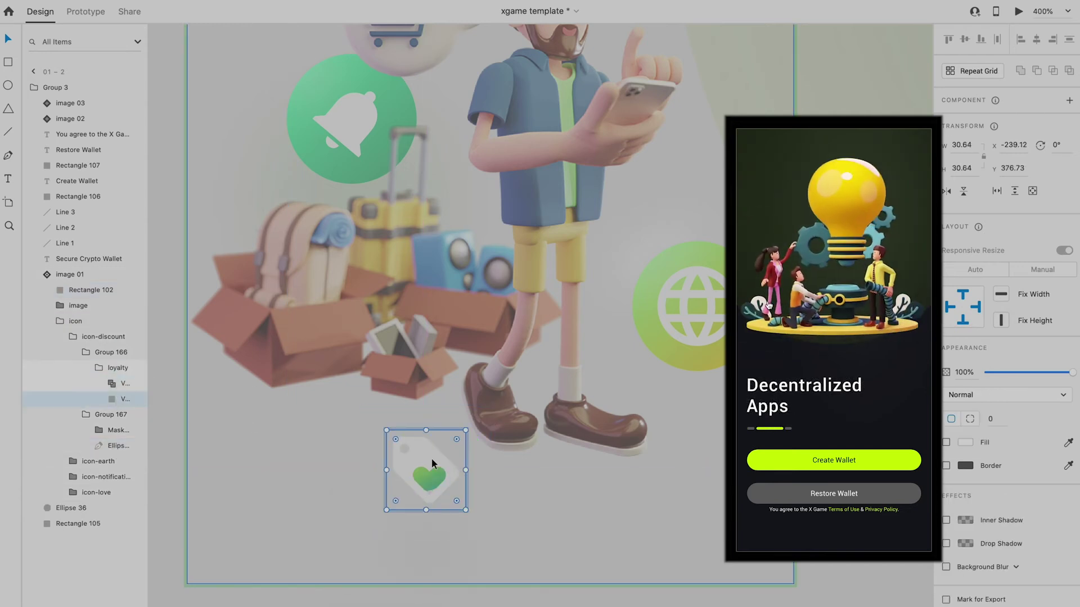
drag(466, 430, 423, 328)
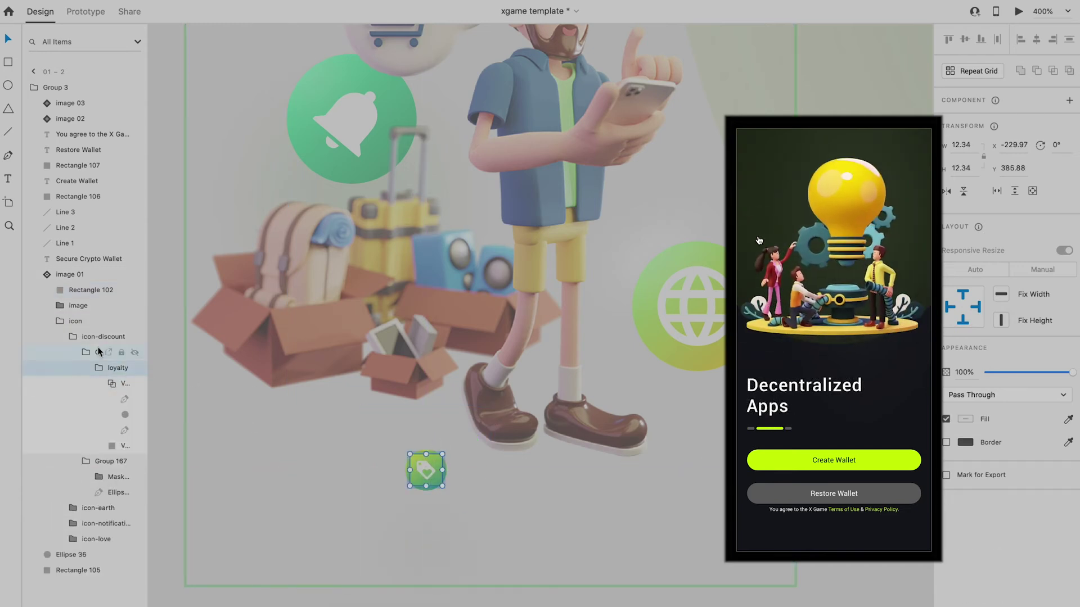
click(88, 338)
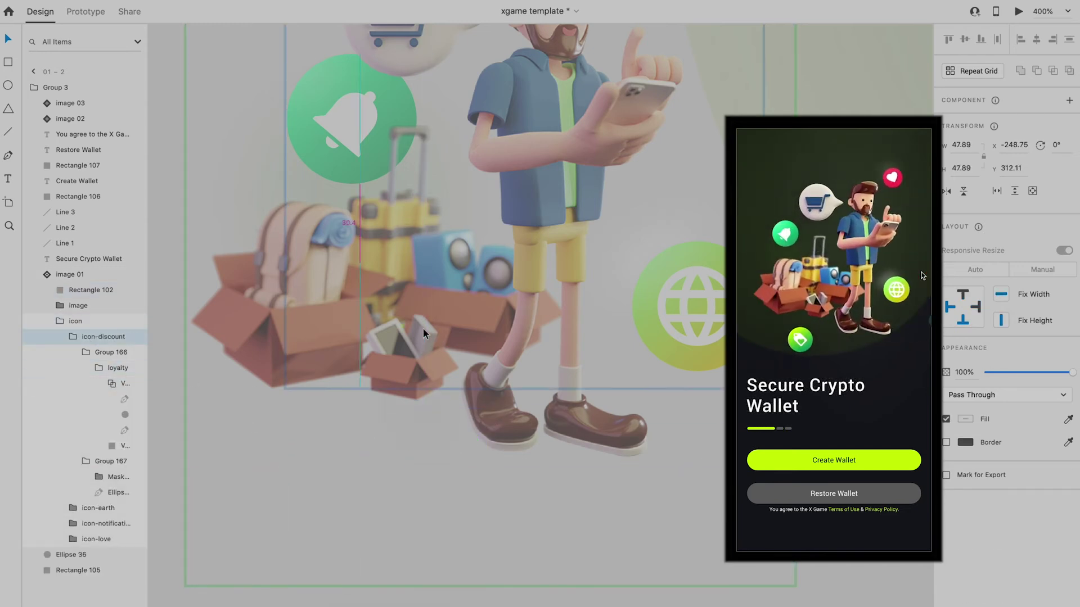
scroll(423, 329, up, 3)
click(74, 336)
Shrink the green circle of the icon-notifications badge and scale its white bell symbol down to match.
click(74, 367)
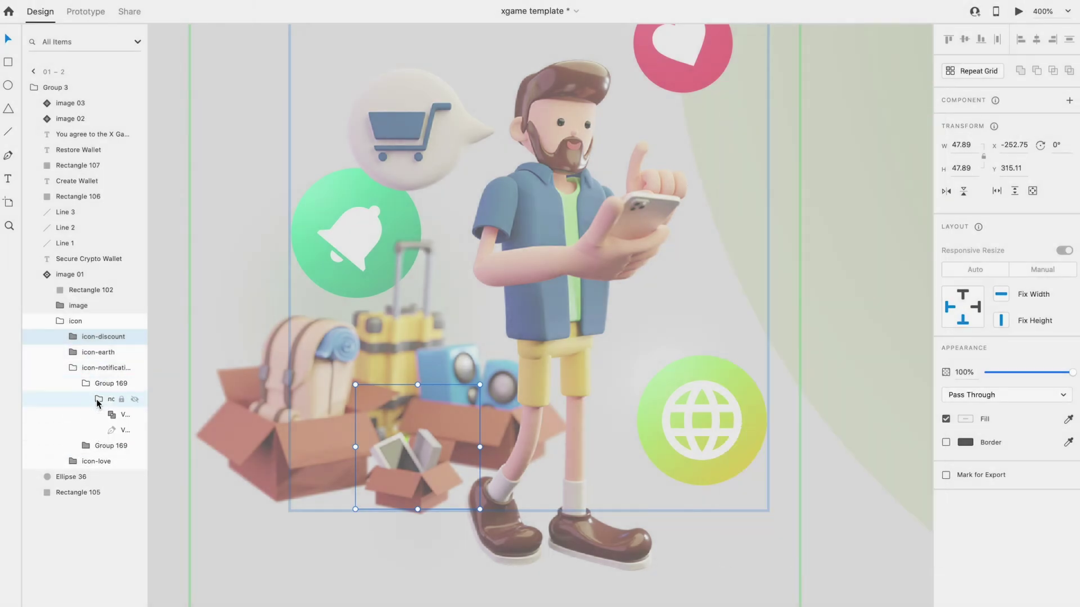
scroll(195, 359, left, 2)
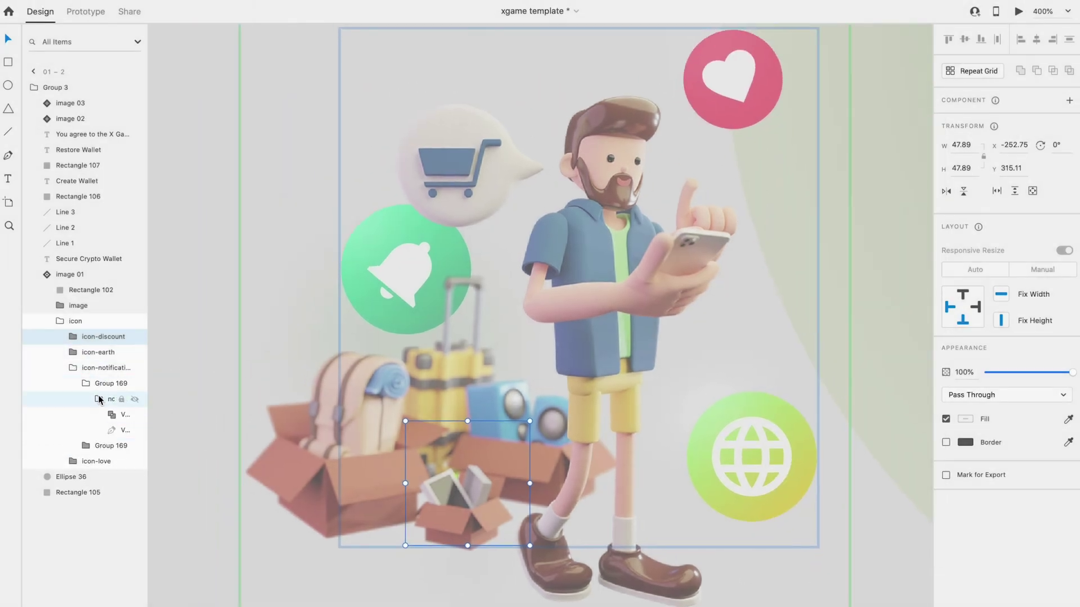
click(99, 398)
click(113, 398)
drag(487, 204, 433, 242)
click(114, 460)
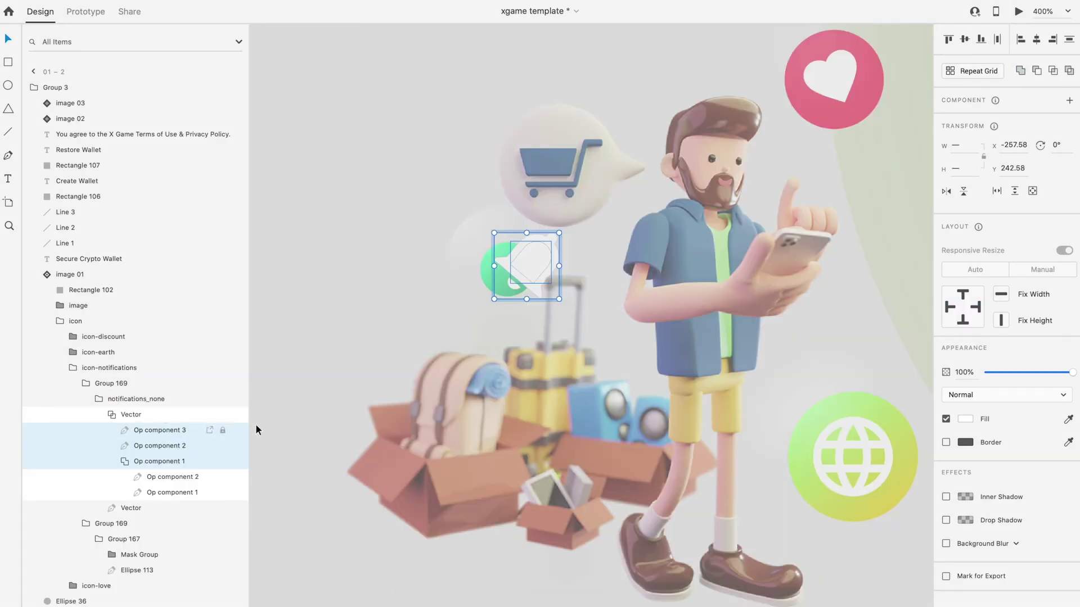
drag(559, 232, 540, 253)
click(392, 228)
scroll(392, 228, up, 2)
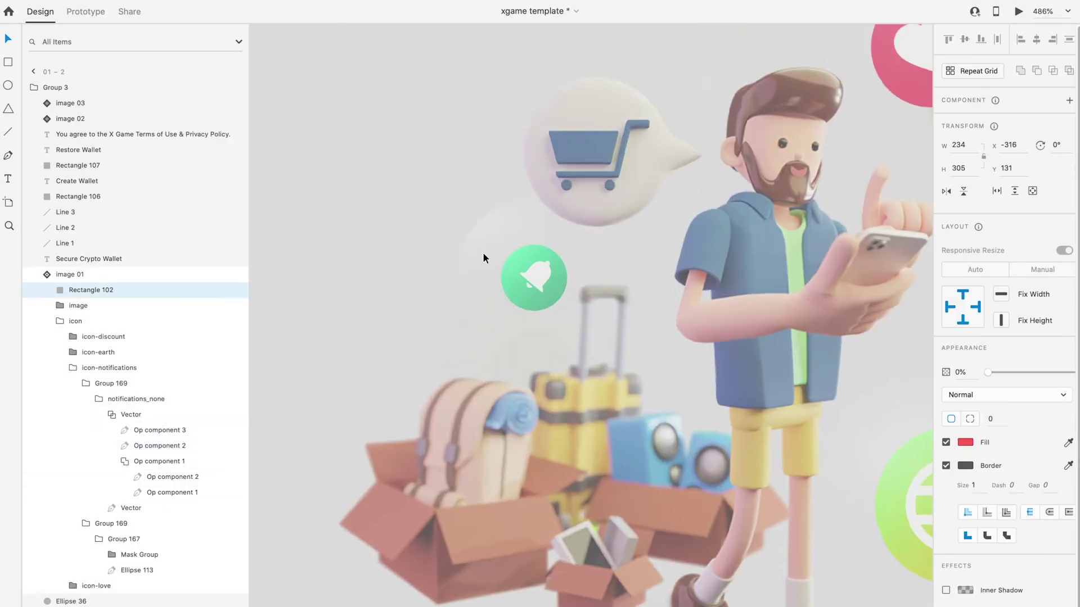
Move the icon-notifications badge down behind the yellow suitcase and collapse its layers.
click(111, 366)
drag(522, 299, 622, 349)
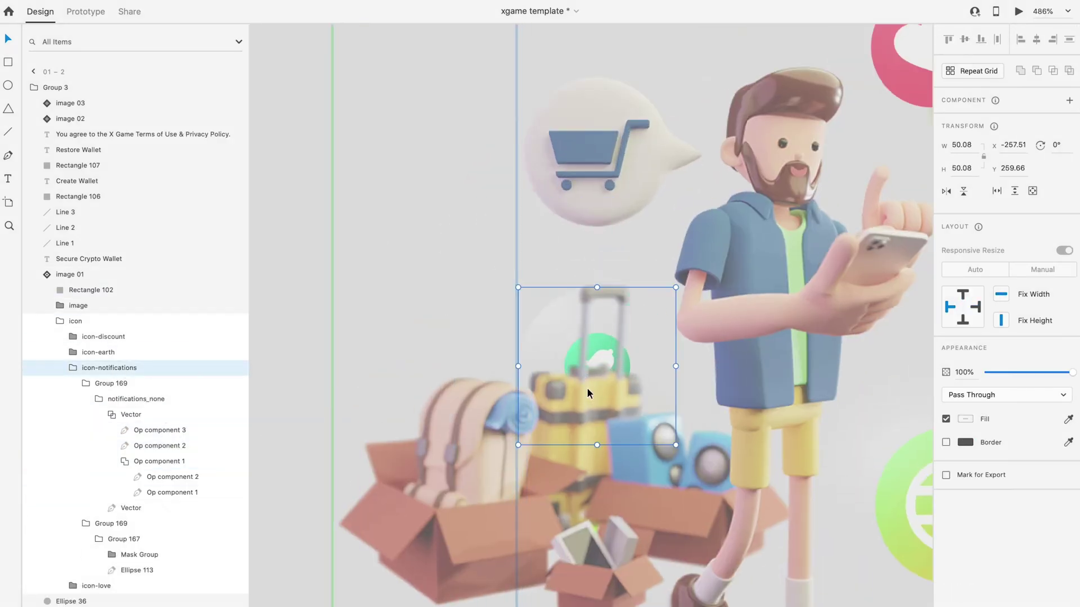
click(130, 508)
click(115, 385)
click(129, 400)
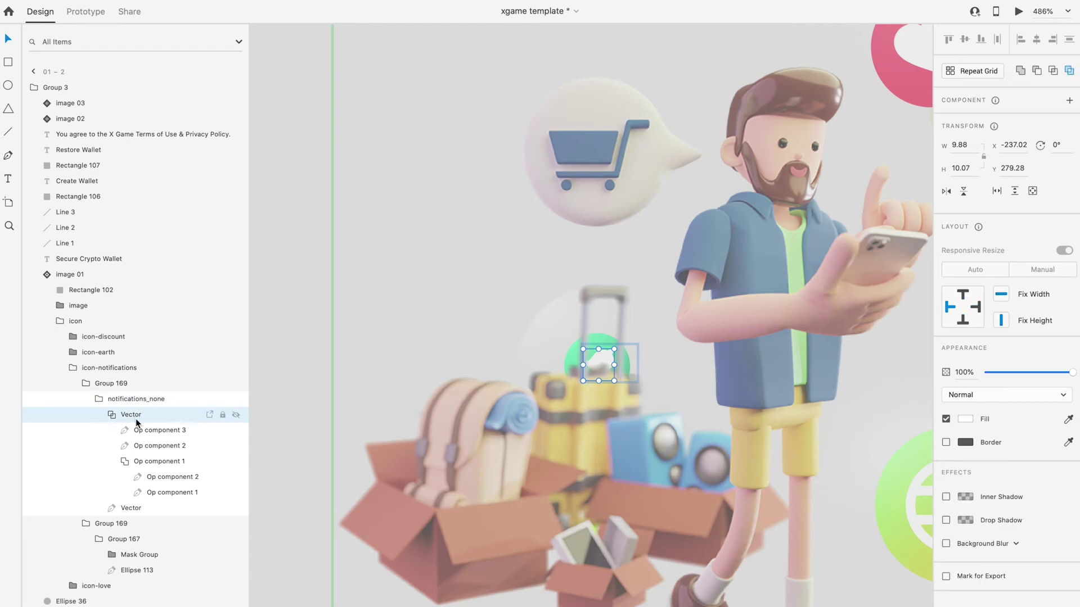
click(158, 493)
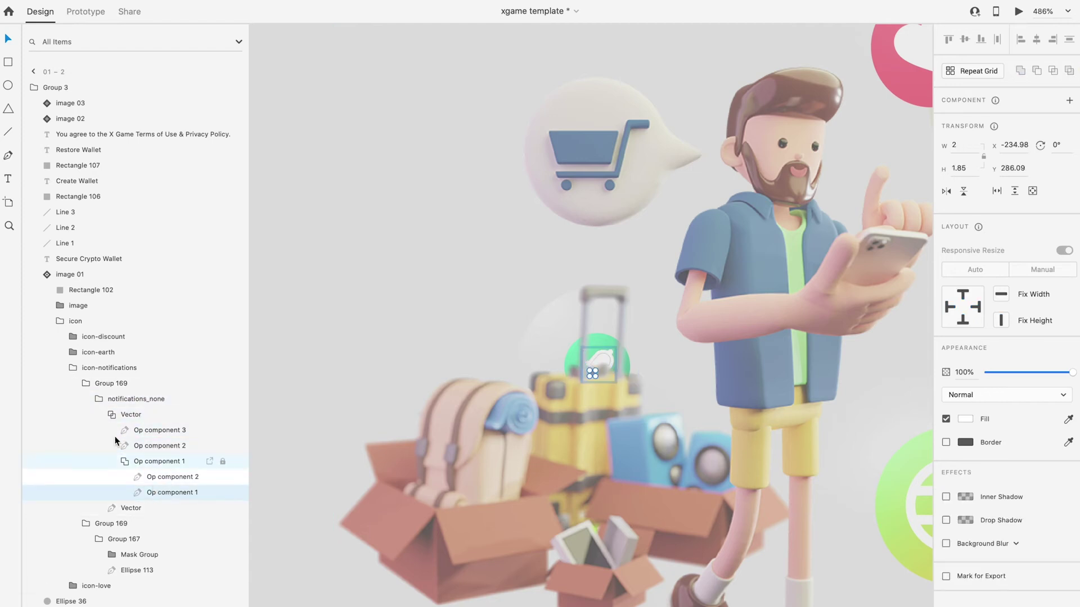
click(111, 414)
click(86, 384)
click(73, 368)
Shrink the icon-love badge with its heart symbol to about 19 × 20.
scroll(350, 363, right, 3)
scroll(350, 364, up, 1)
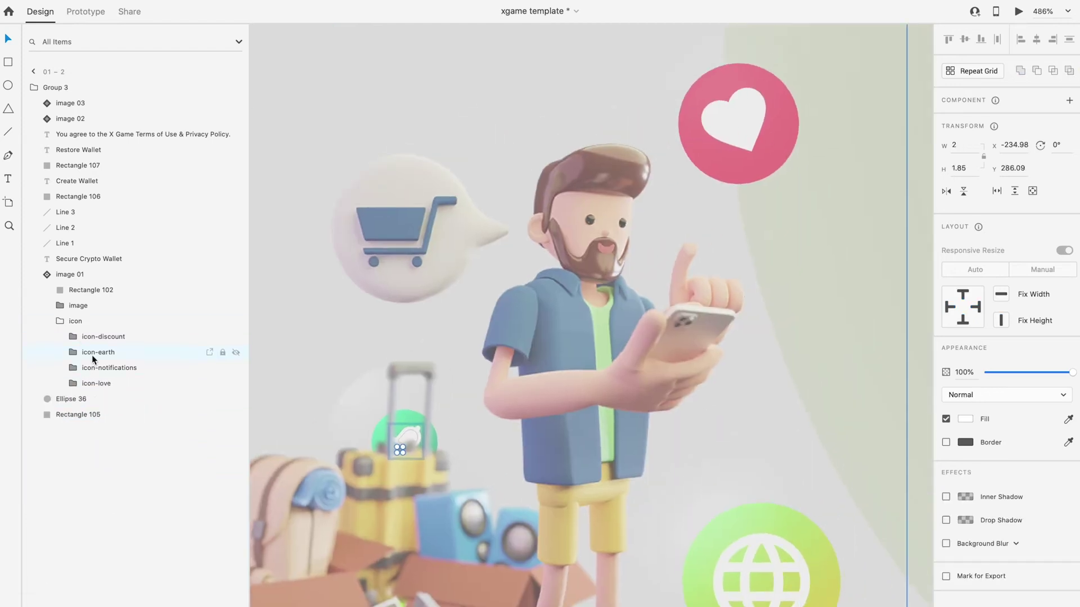
click(92, 383)
scroll(598, 248, up, 2)
scroll(597, 248, right, 2)
drag(714, 138, 676, 198)
click(73, 383)
click(87, 414)
click(86, 399)
click(102, 415)
Move the icon-love badge behind the character's torso and collapse its layers.
drag(664, 216, 521, 396)
click(97, 383)
scroll(521, 396, down, 3)
click(73, 383)
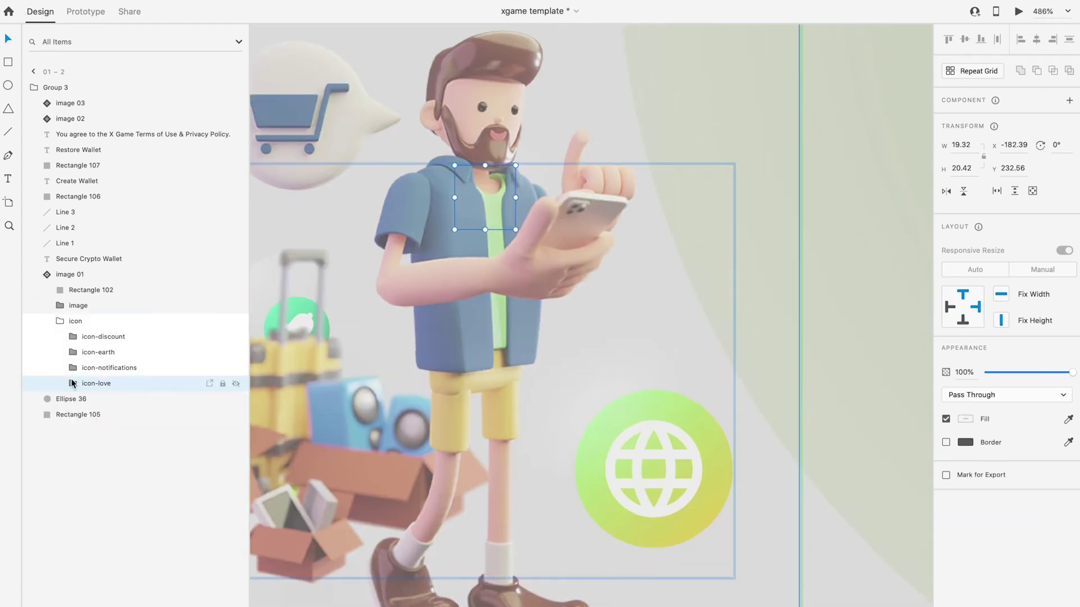
Expand the icon-earth group and shrink its white globe symbol inside the green circle.
click(72, 352)
click(85, 368)
click(98, 383)
click(112, 399)
drag(702, 421, 673, 447)
Shrink the icon-earth badge's green circle and blurred highlight ellipse, and move the badge behind the character.
click(101, 446)
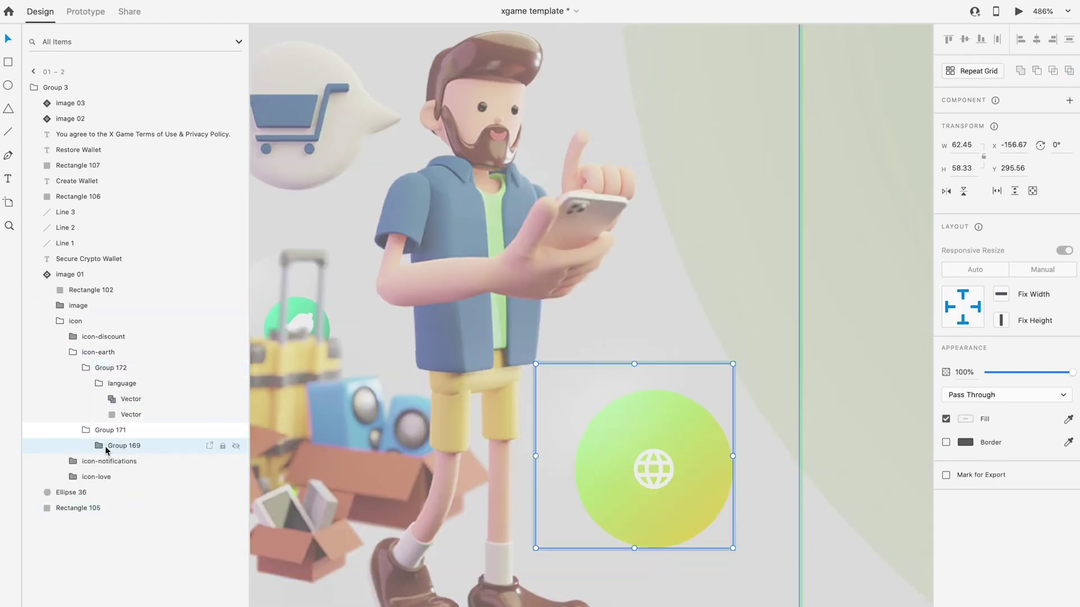
double_click(727, 436)
click(112, 461)
click(141, 478)
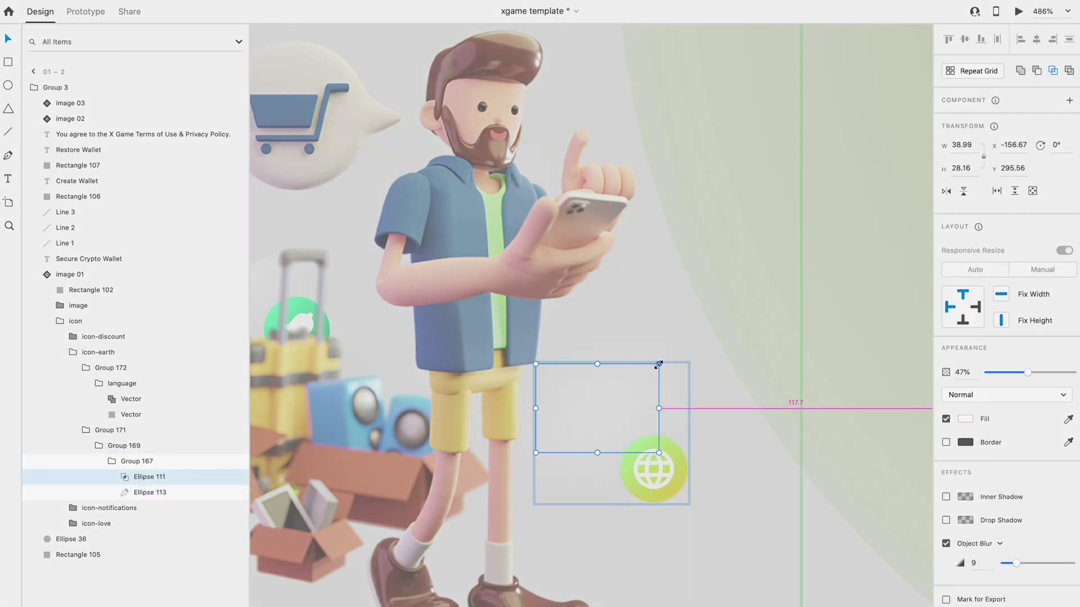
drag(659, 363, 614, 396)
click(93, 353)
drag(654, 458, 427, 450)
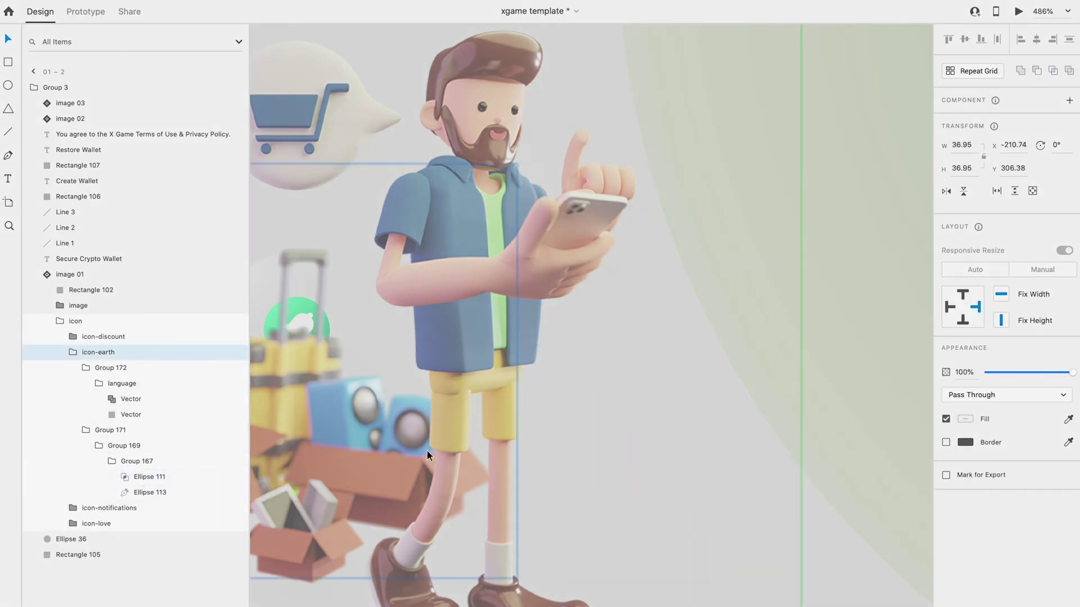
Rotate the image 01 illustration to -7° and move it closer to the artboard's left edge.
scroll(427, 450, down, 6)
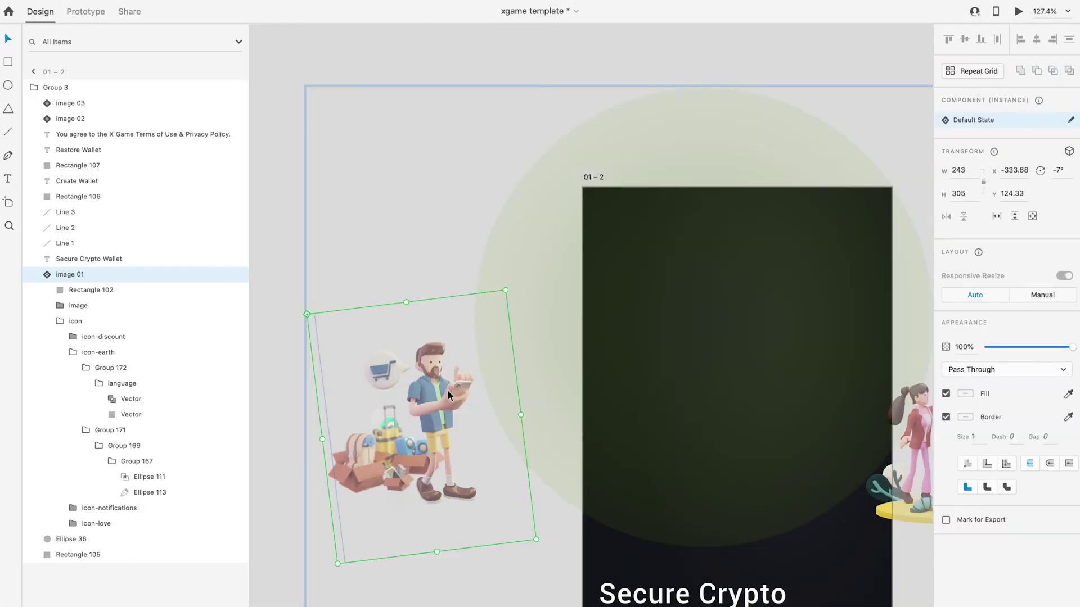
drag(448, 393, 483, 413)
Move the image 02 light bulb illustration onto artboard 01 – 2 above the heading and scale it to 480 × 421.
scroll(483, 413, right, 4)
scroll(483, 413, down, 4)
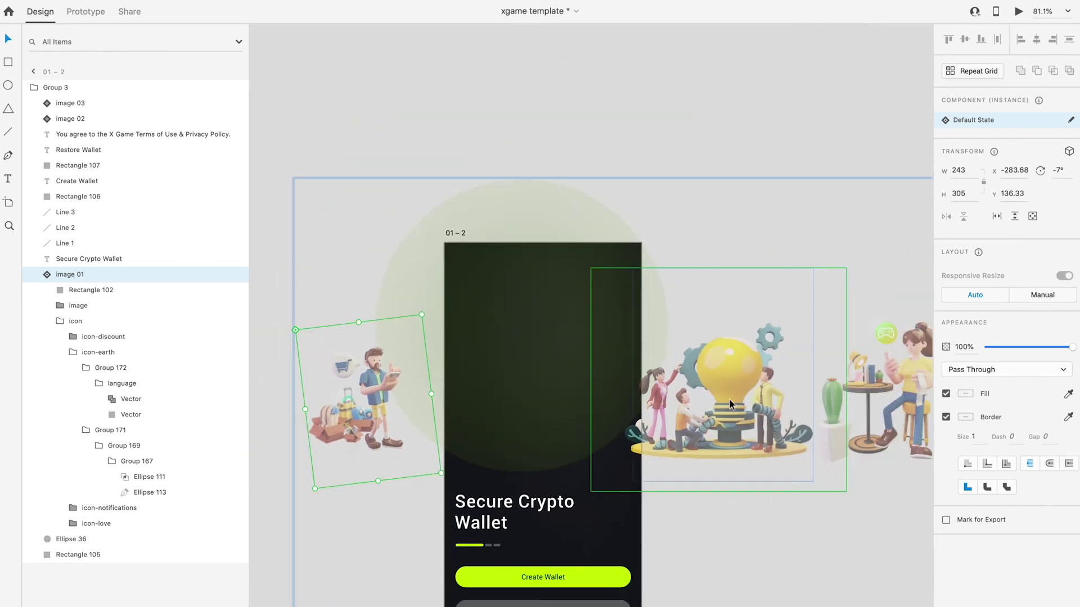
drag(729, 398, 553, 385)
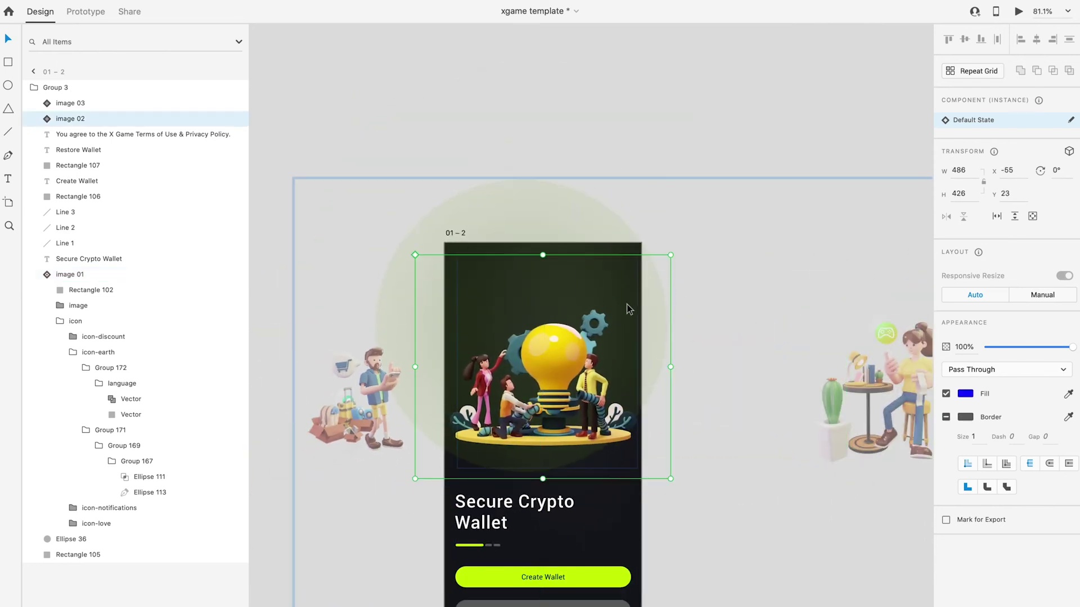
mouse_move(670, 254)
mouse_down()
mouse_move(677, 248)
mouse_move(668, 258)
mouse_up()
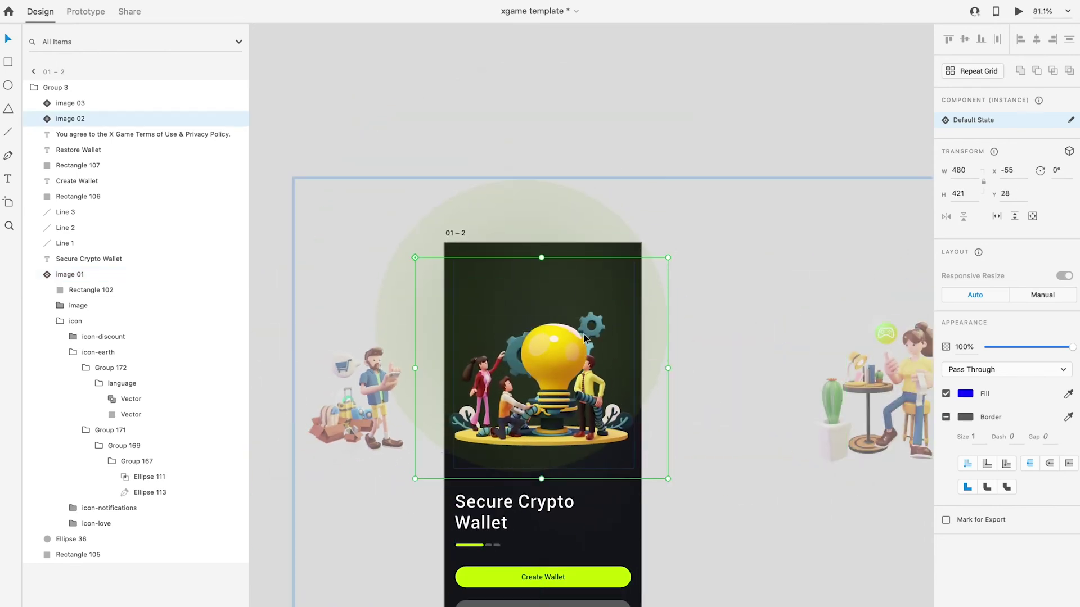
Enlarge layer 02, the bulb inside image 02, to about 553 × 368 and raise it above the machine base.
click(47, 119)
click(72, 136)
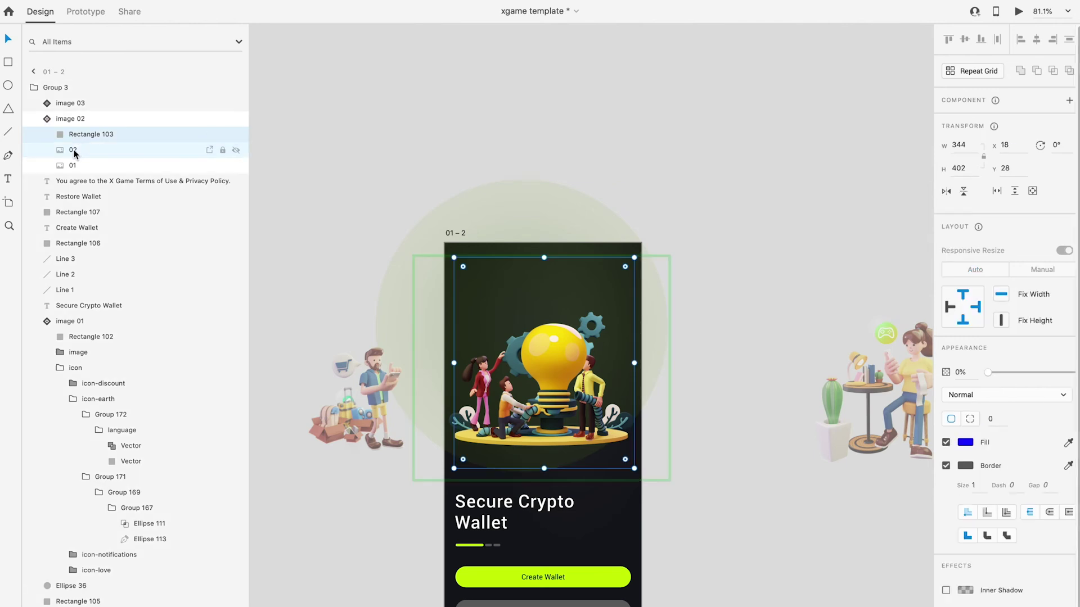
click(73, 165)
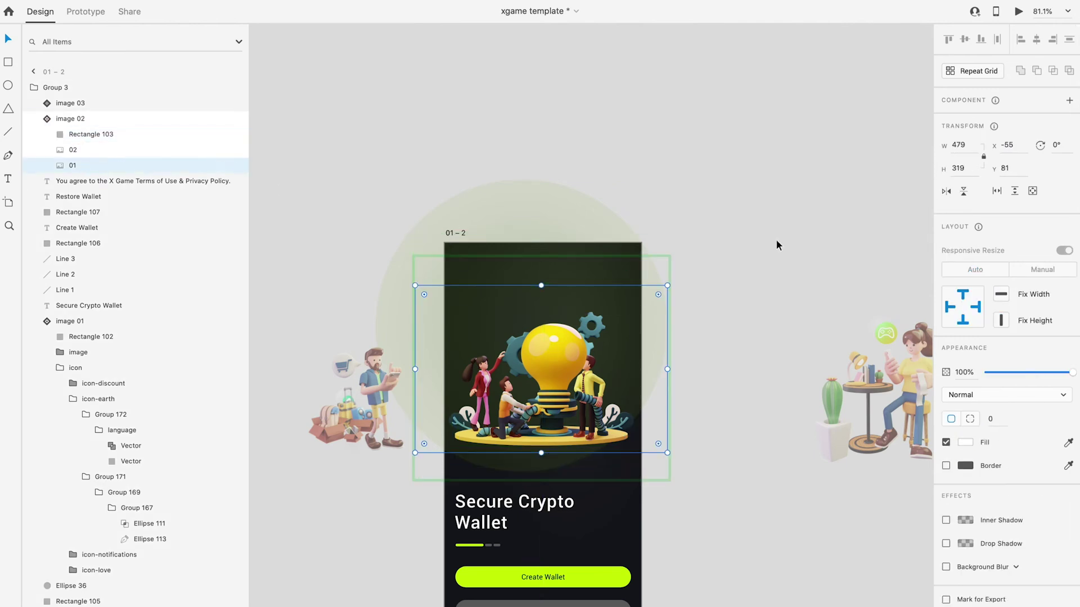
click(87, 148)
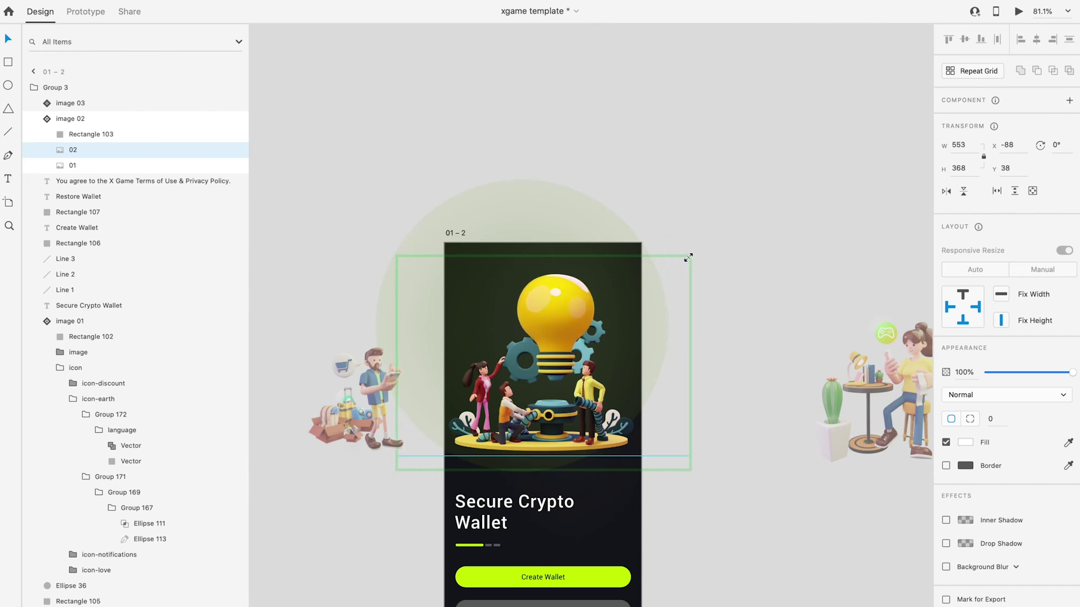
click(557, 314)
click(550, 203)
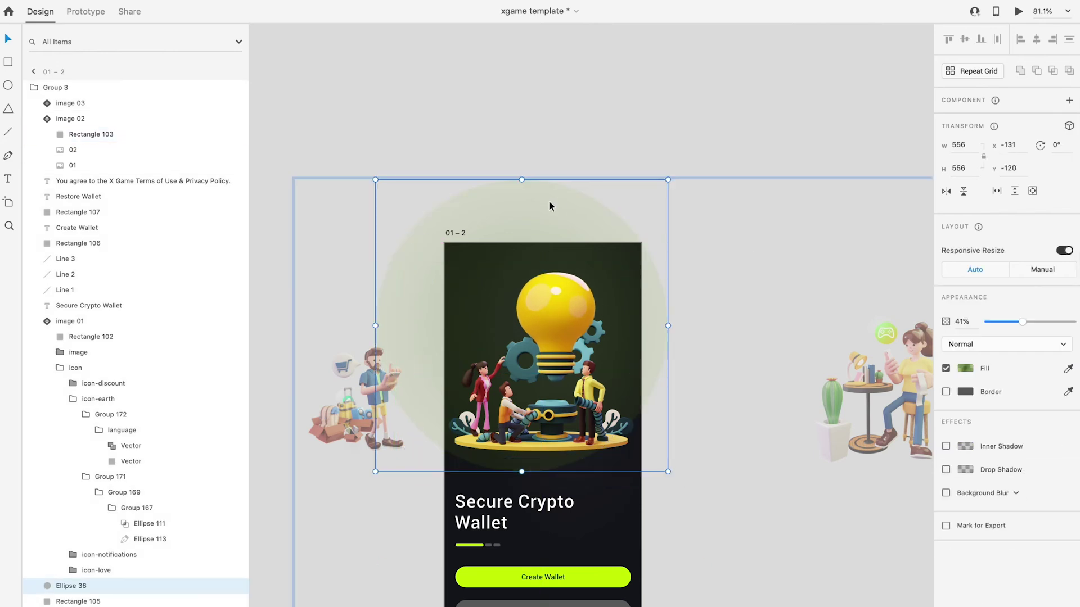
Fade artboard 01 – 2's old background circle to 0% opacity and draw a 534 × 534 circle sent to the back at X -79, Y -120.
drag(1023, 321, 978, 323)
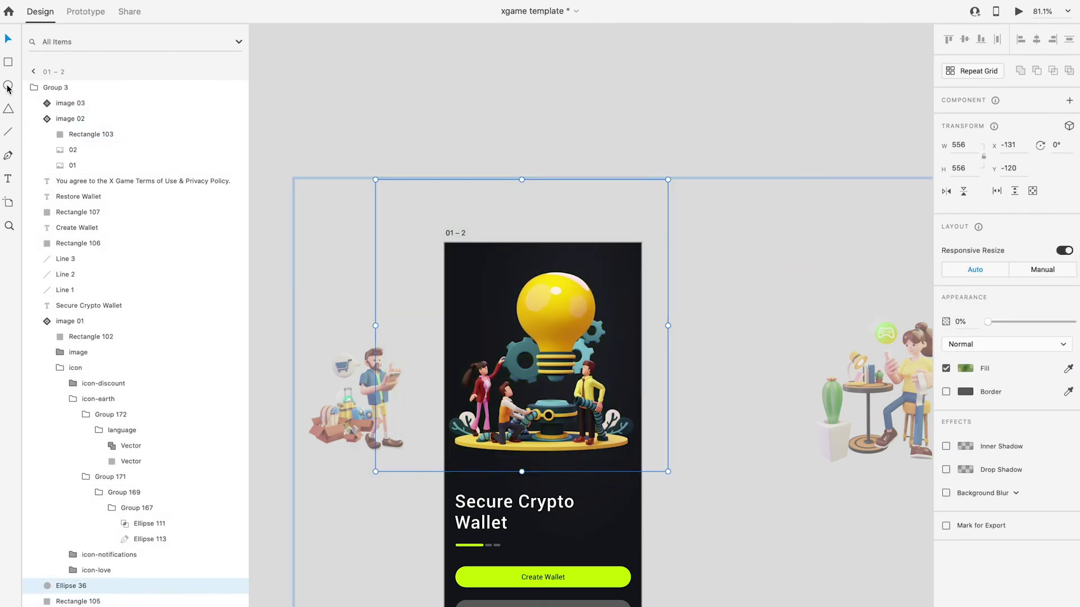
drag(417, 158, 698, 509)
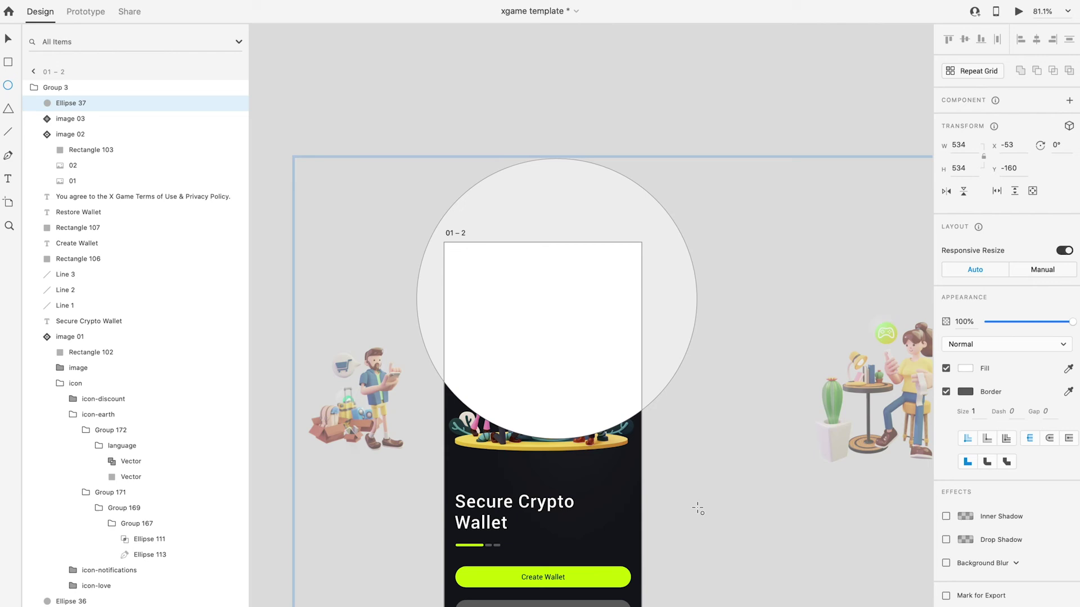
drag(661, 274, 647, 295)
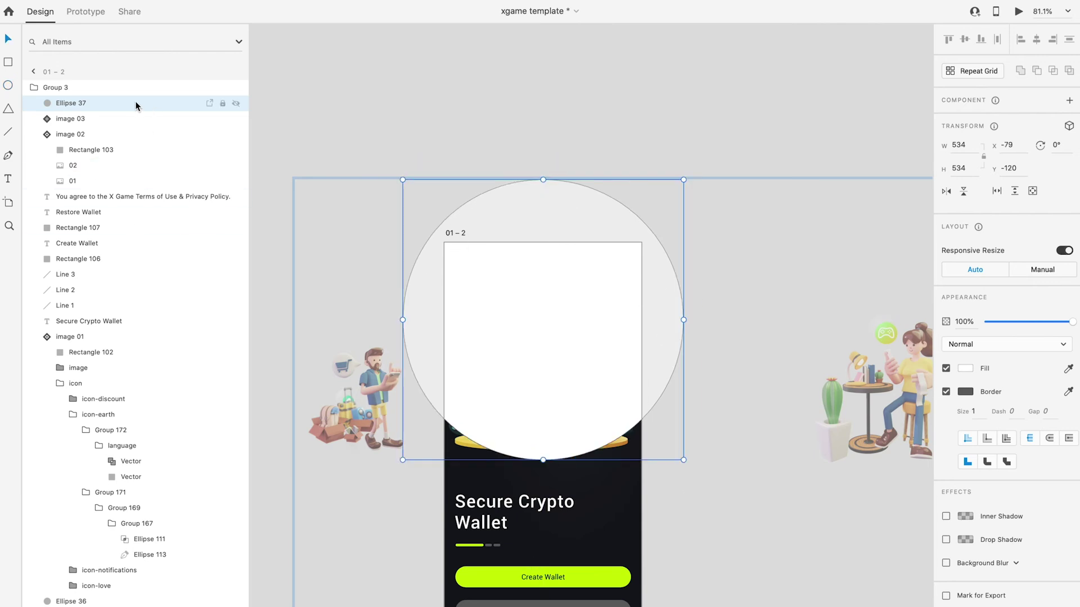
key(shift+super+[)
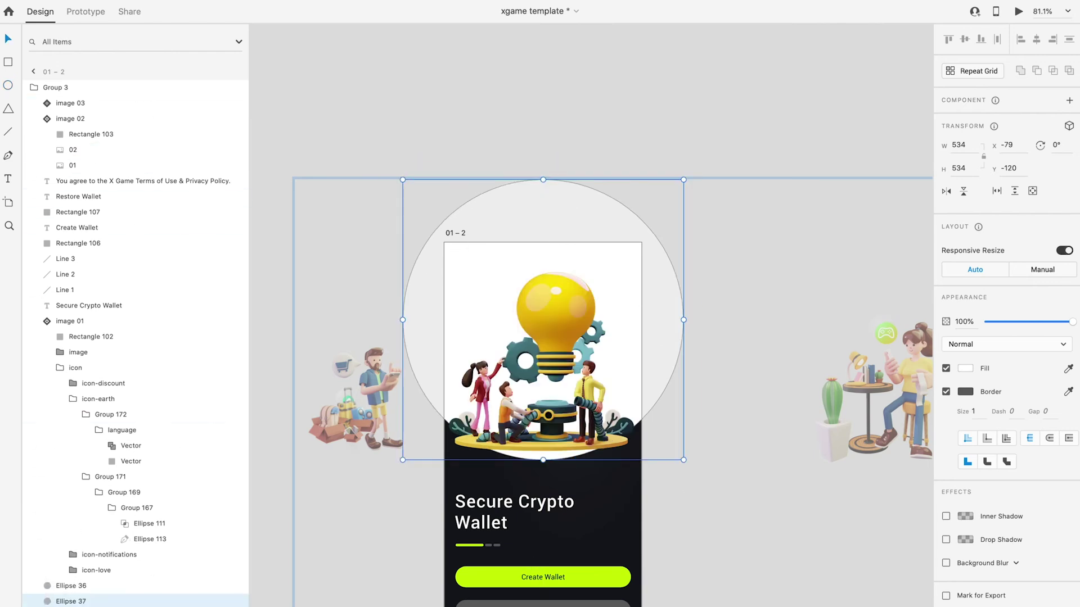
Fill the new circle with gradient #4F693C - #7BAC11 at 41% opacity without a border, and move image 03 to X 390, Y 34.
key(shift+super+y)
click(126, 185)
click(946, 392)
drag(1072, 321, 1022, 320)
drag(850, 394, 727, 393)
scroll(691, 413, down, 2)
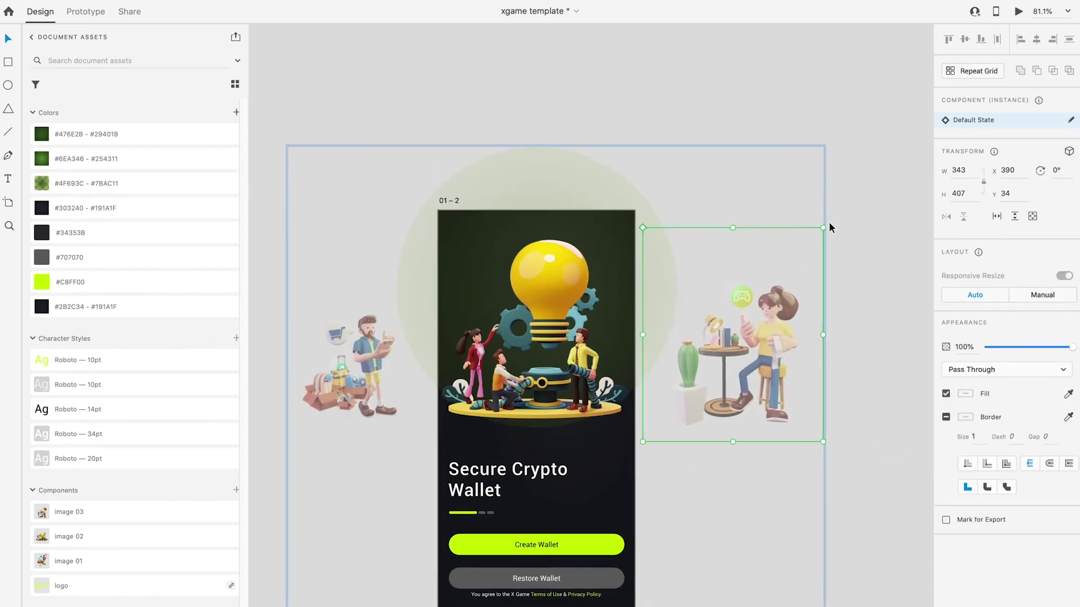
Change the heading on artboard 01 – 2 to "Decentralized Apps" on two lines.
scroll(544, 445, down, 5)
scroll(543, 449, up, 5)
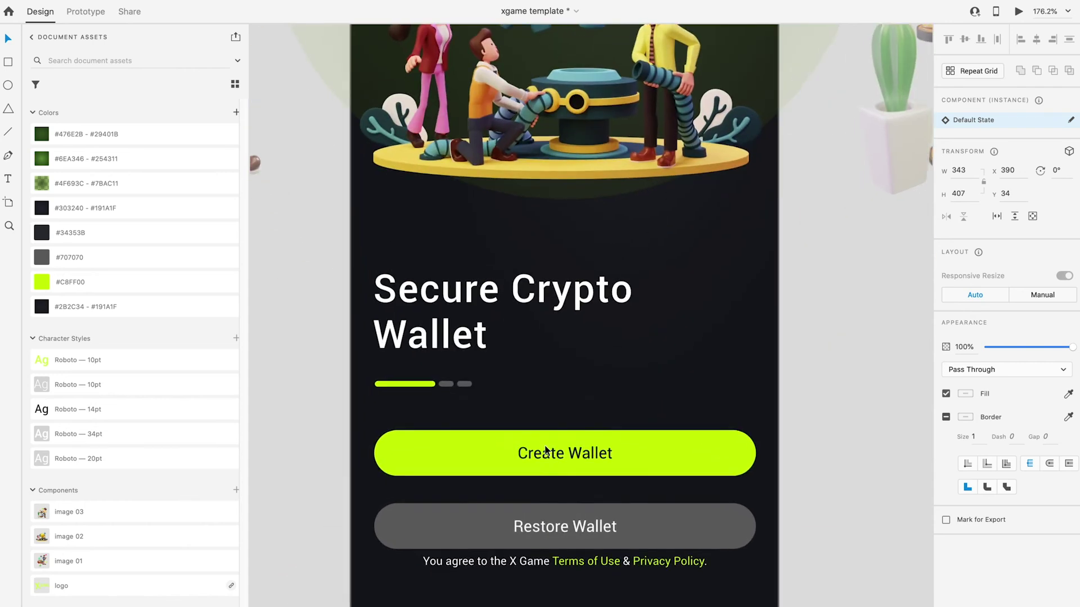
scroll(544, 450, up, 1)
click(555, 286)
double_click(535, 308)
text(Decentralized)
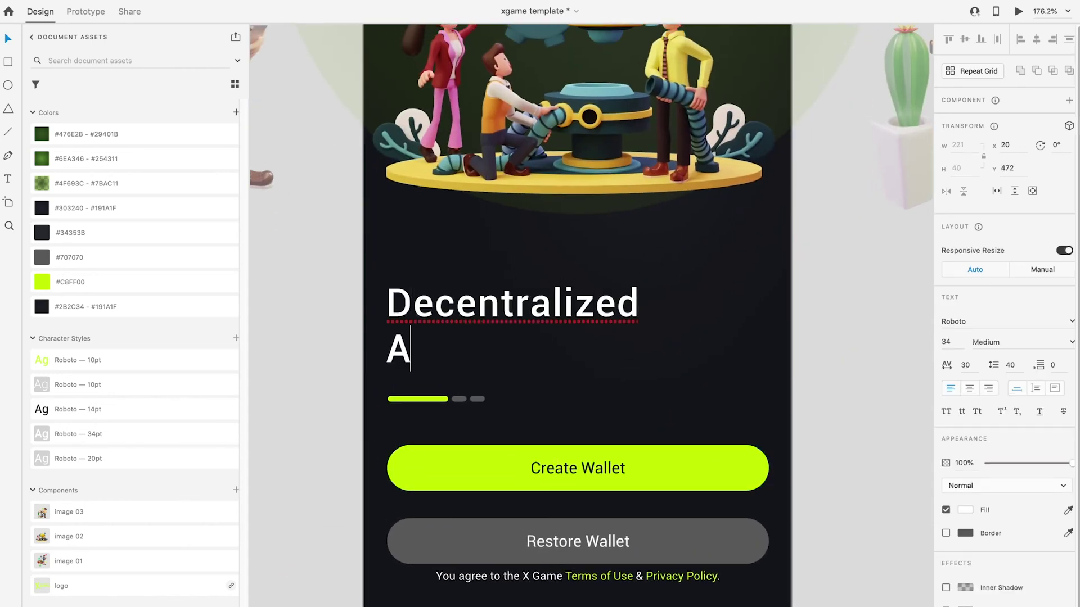
Shorten the first page indicator to 8.5 in grey #707070, and extend the second to 46.5 in green #C8FF00.
scroll(362, 355, up, 5)
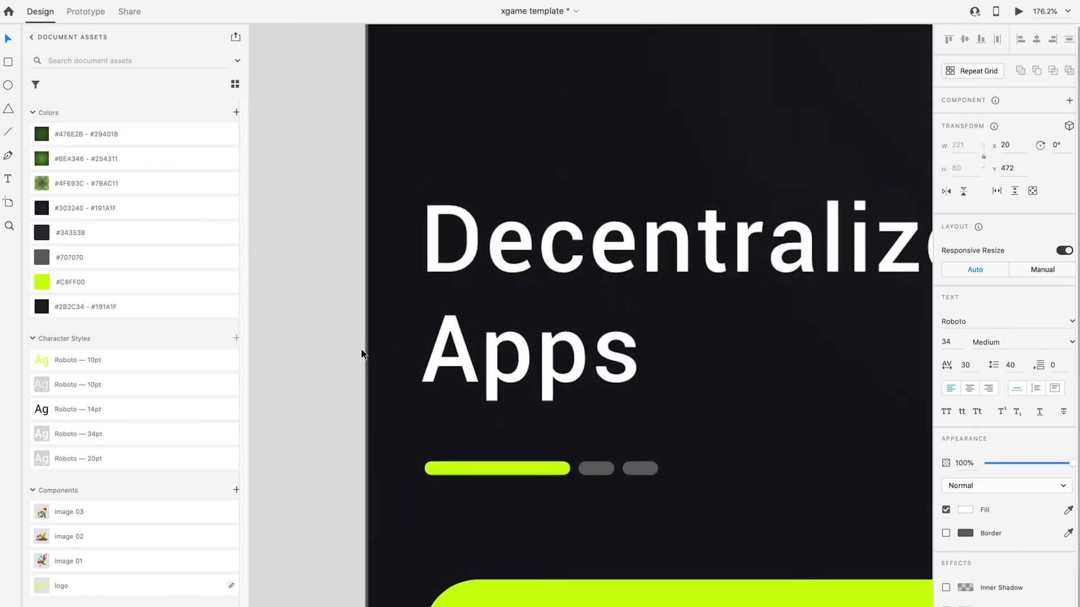
scroll(438, 471, up, 3)
click(622, 451)
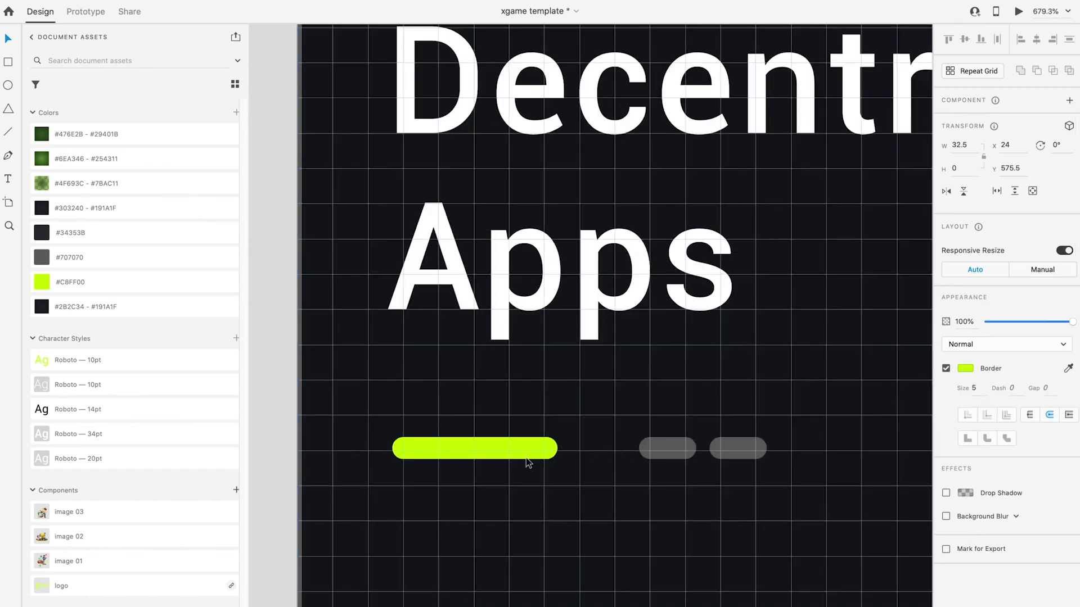
drag(528, 462, 438, 466)
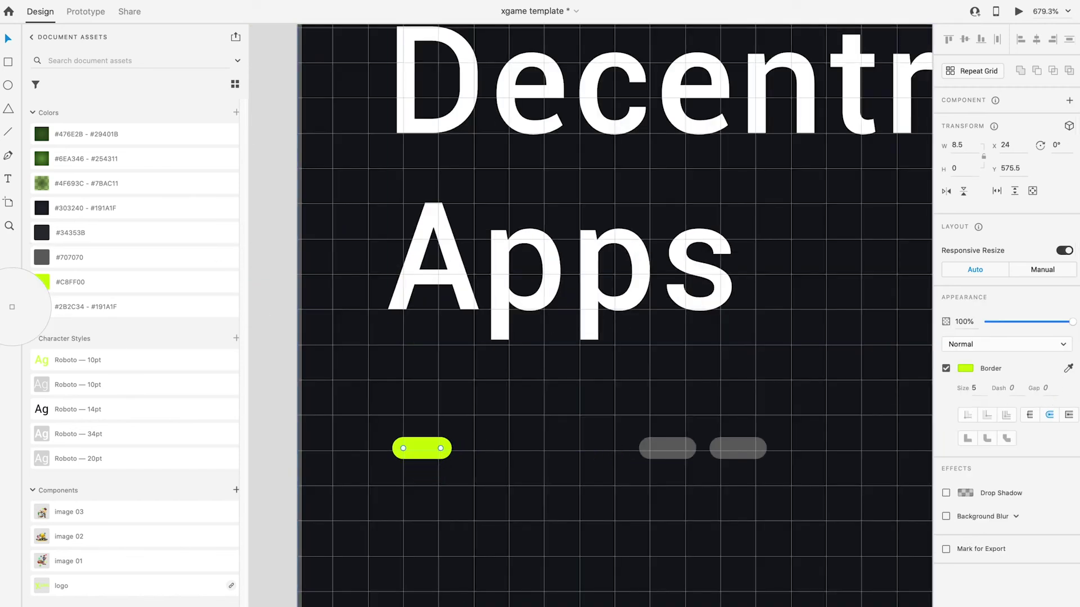
click(42, 257)
drag(650, 449, 479, 450)
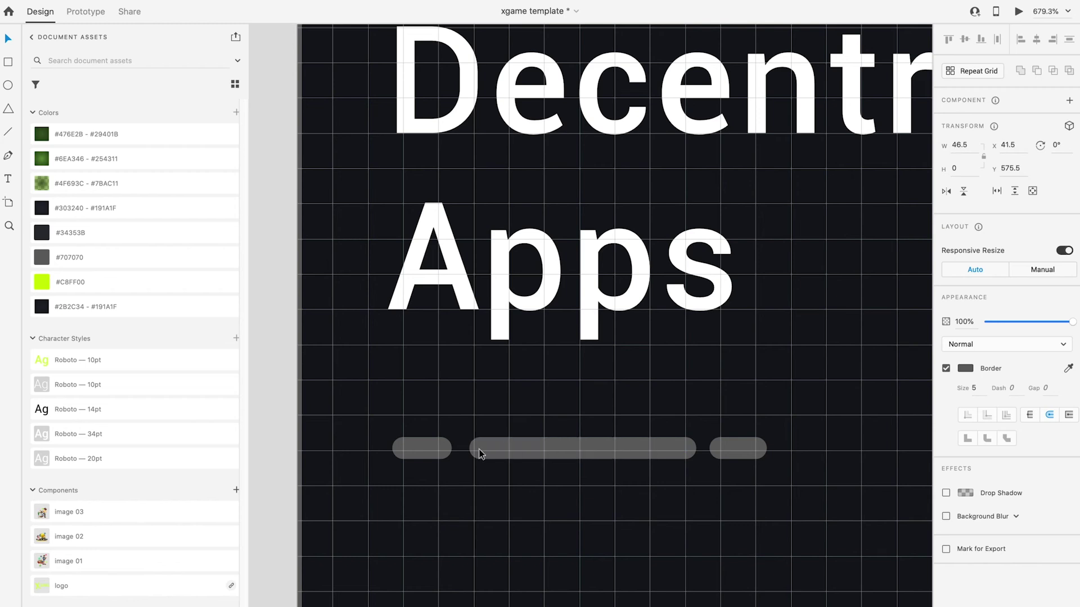
click(1067, 369)
click(43, 279)
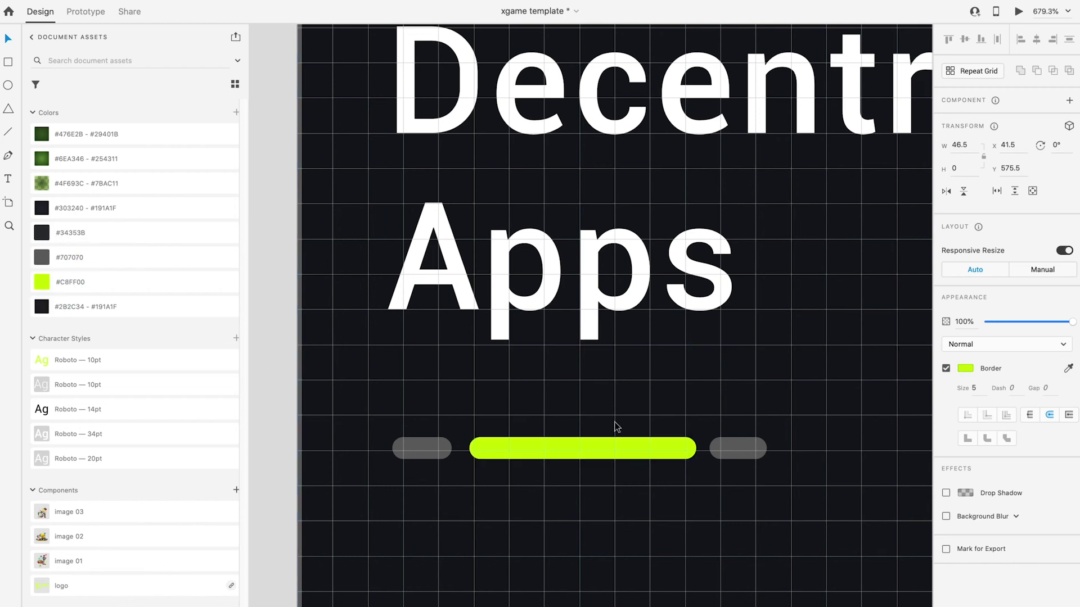
Duplicate artboard 01 – 2 and place the copy beside it in the same row.
scroll(614, 426, down, 5)
click(748, 578)
scroll(747, 577, down, 5)
scroll(747, 575, down, 2)
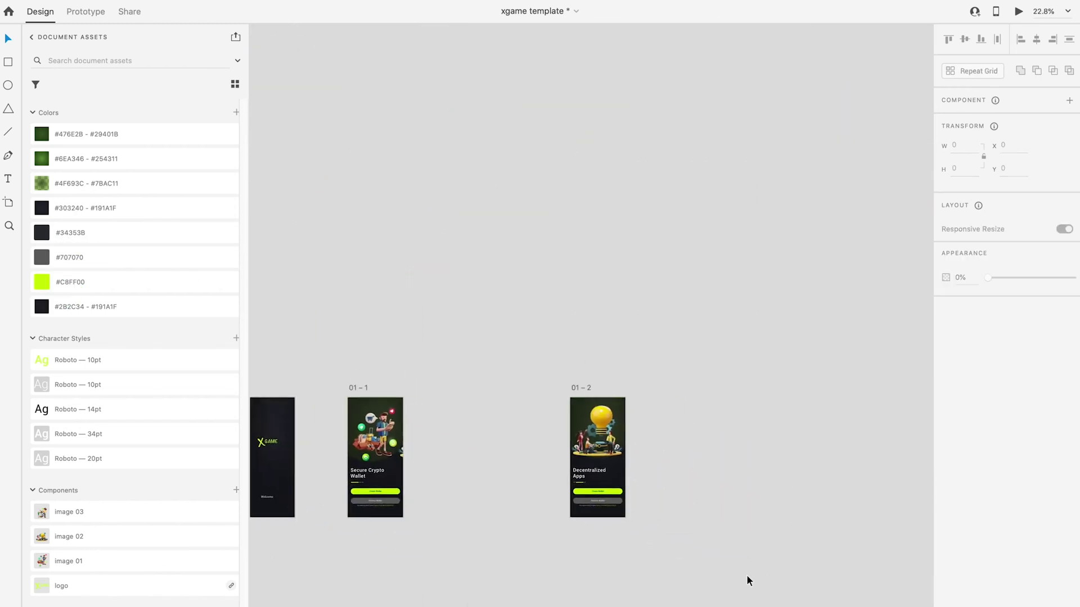
scroll(747, 576, right, 1)
drag(544, 378, 826, 377)
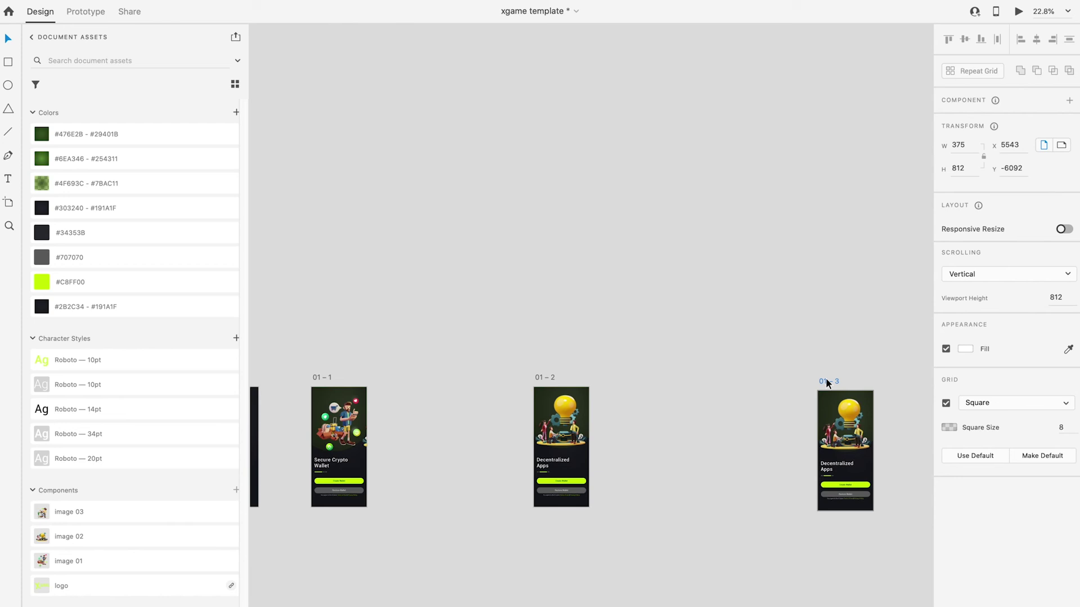
key(super+0)
key(super+3)
Move image 01 and image 02 toward the outside of artboard 01 – 3's left edge and shrink image 02 to about 456 × 326.
click(636, 312)
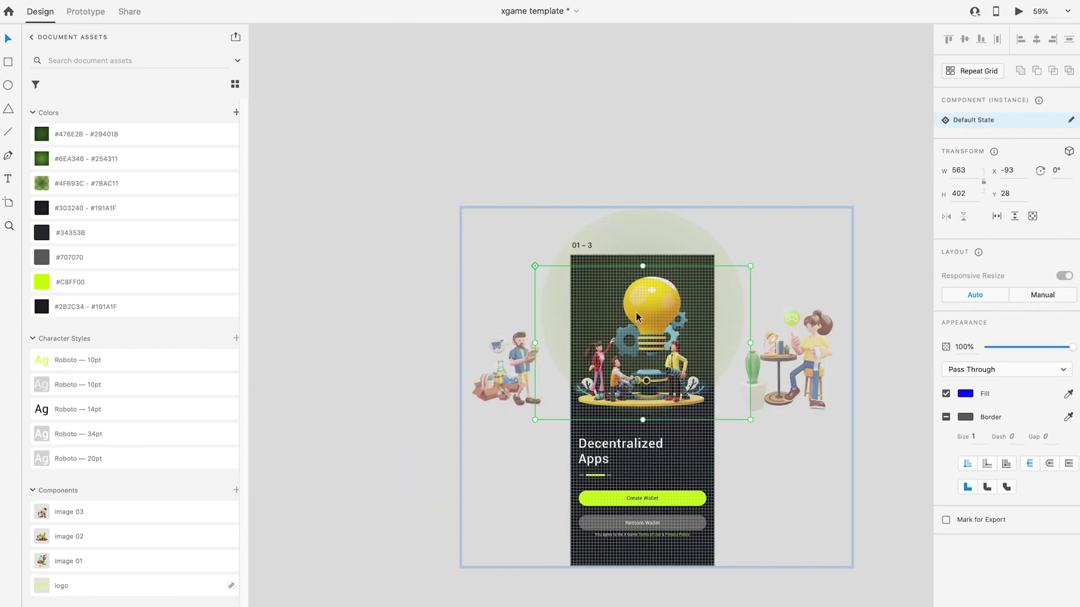
drag(477, 389, 422, 398)
drag(639, 313, 533, 321)
drag(686, 259, 631, 283)
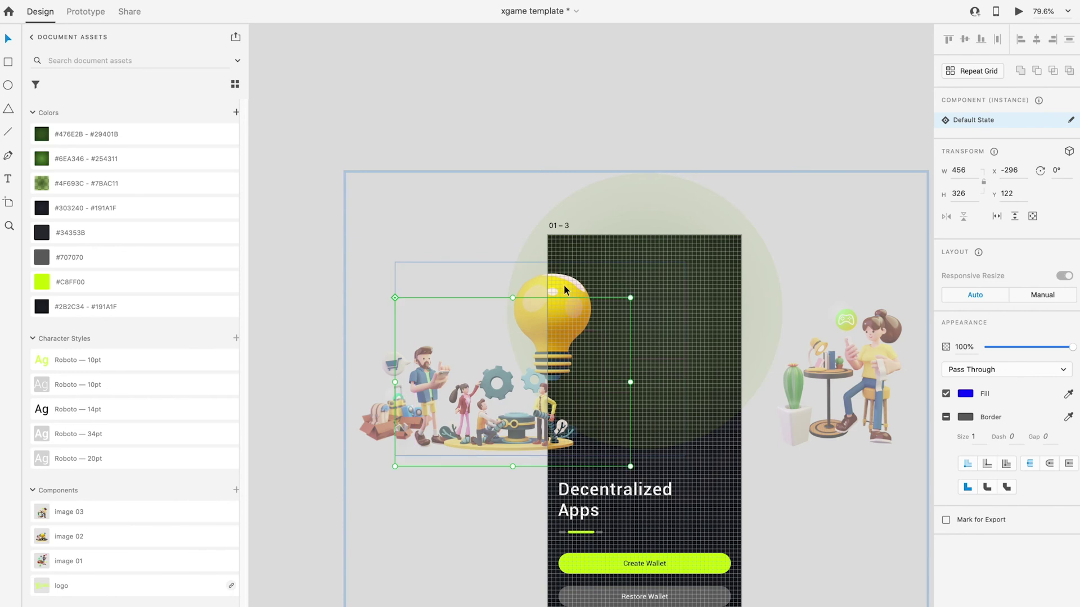
Shrink layers 02 and 01 inside image 02 to 384 × 256 and 354 × 236, and move image 02 off the artboard to X -352.
click(10, 591)
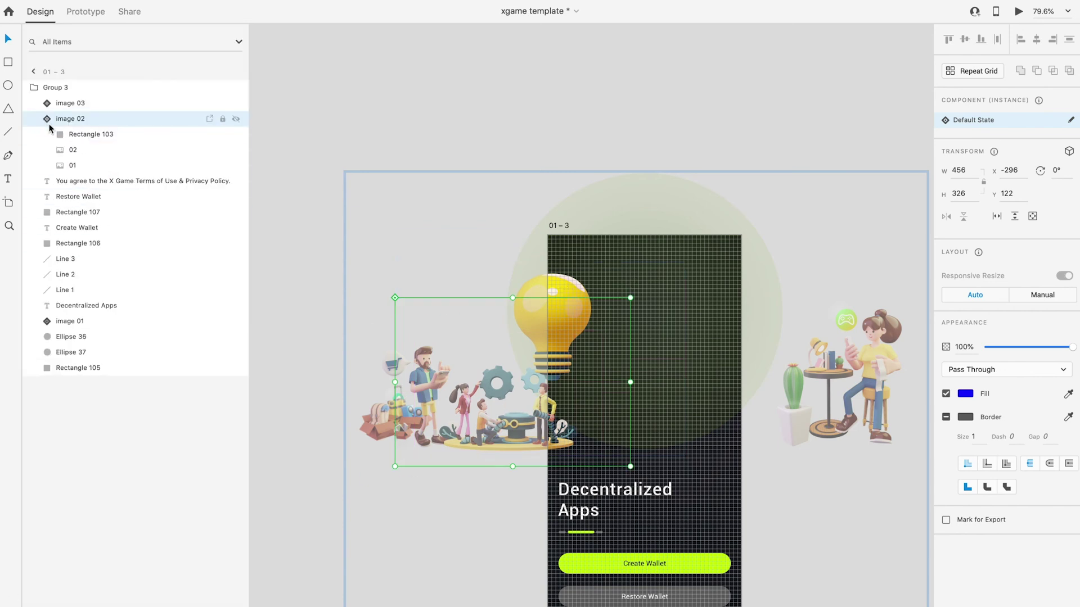
click(67, 150)
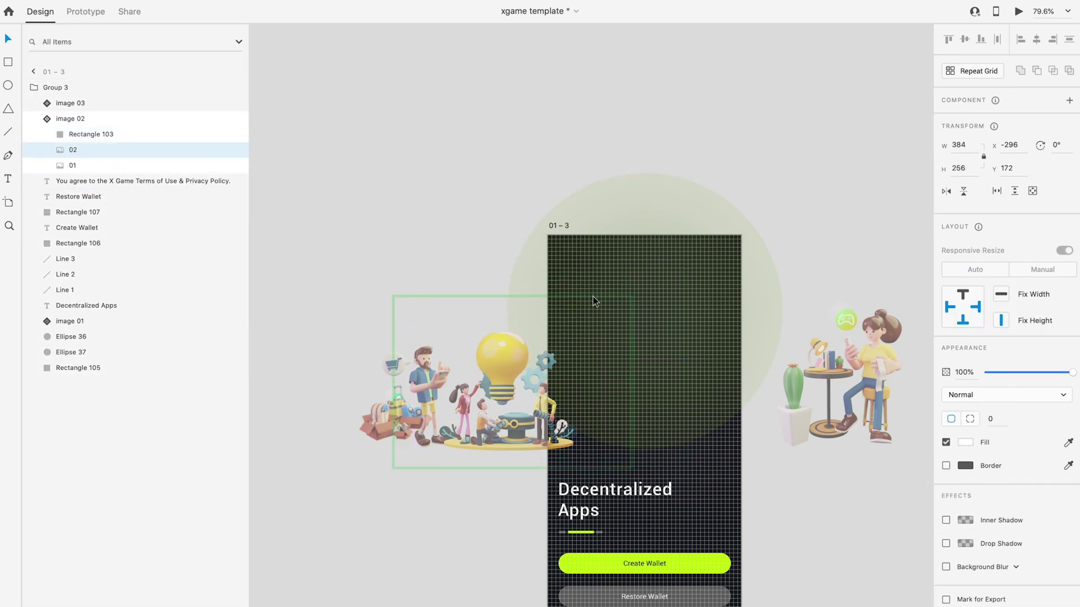
click(103, 165)
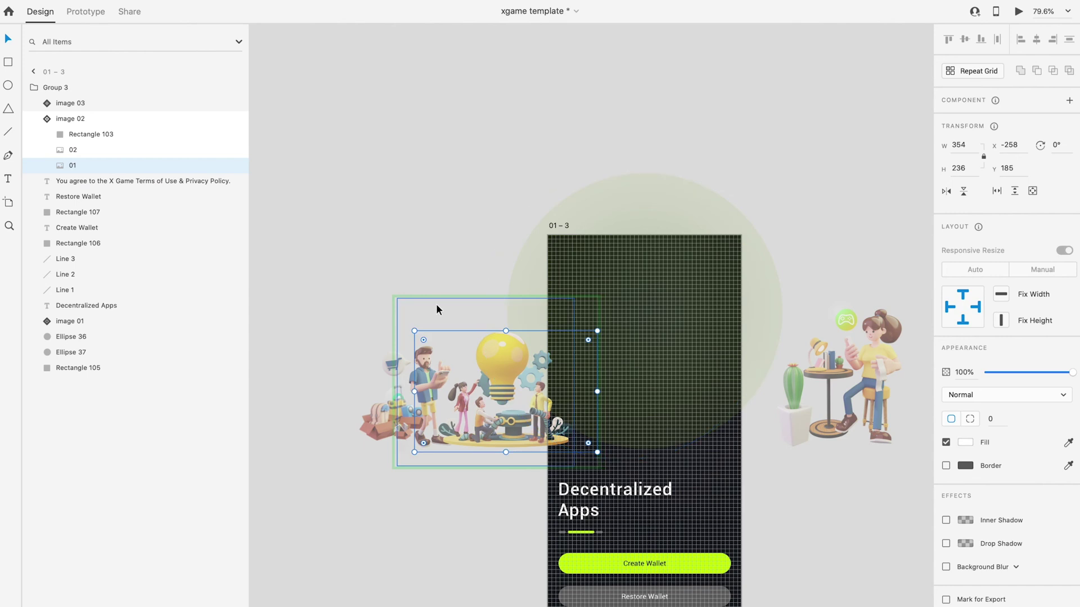
click(75, 119)
drag(485, 349, 473, 349)
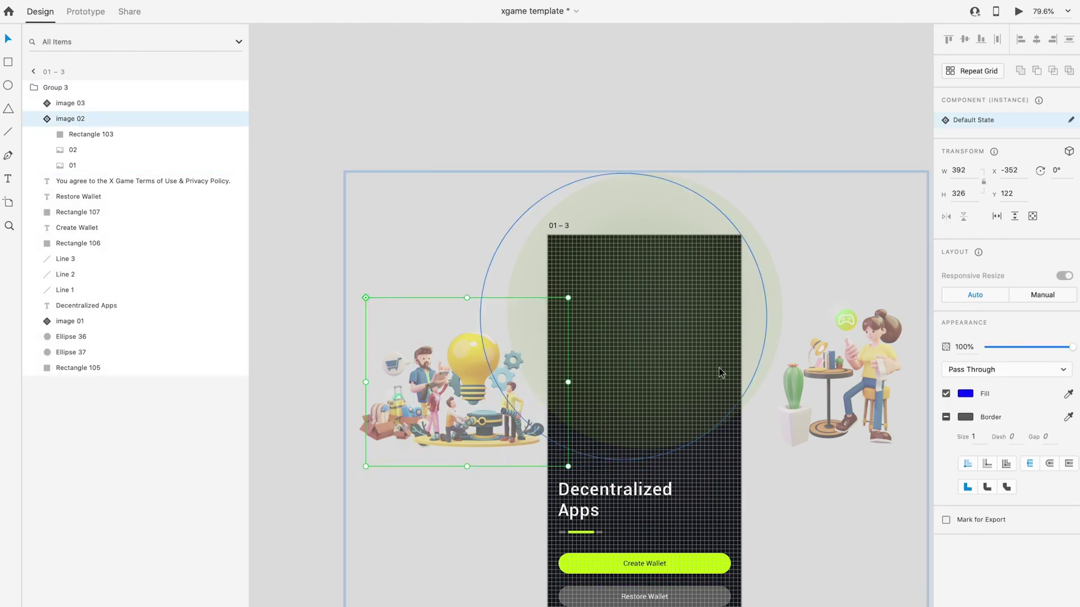
Move the image 03 illustration onto artboard 01 – 3 above the heading and enlarge its character layer to 312 × 312 at X 40, Y 80.
drag(859, 381, 666, 363)
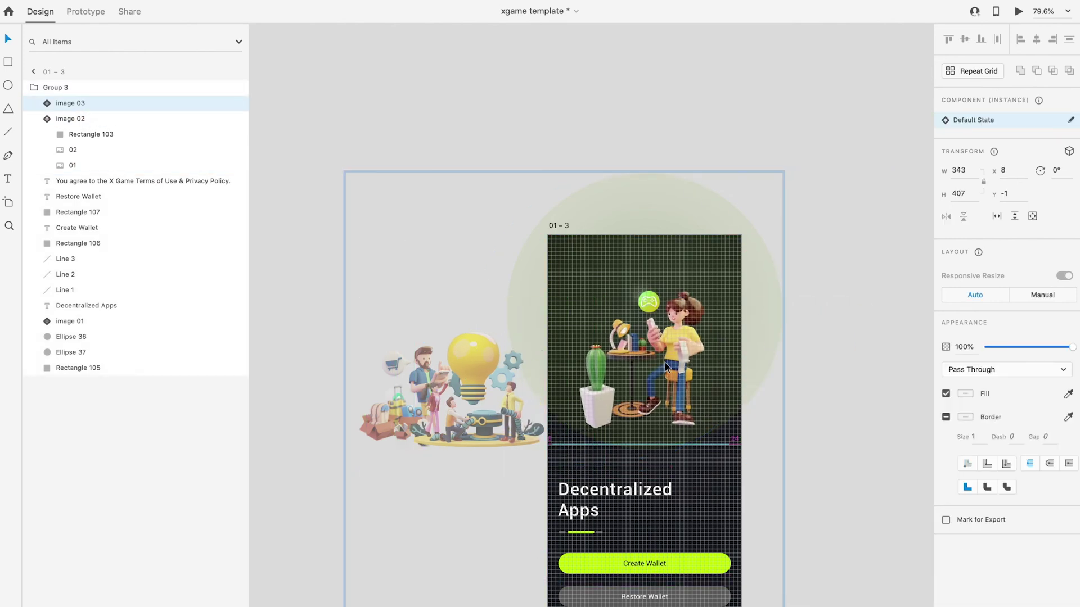
click(664, 364)
scroll(665, 366, up, 3)
double_click(463, 225)
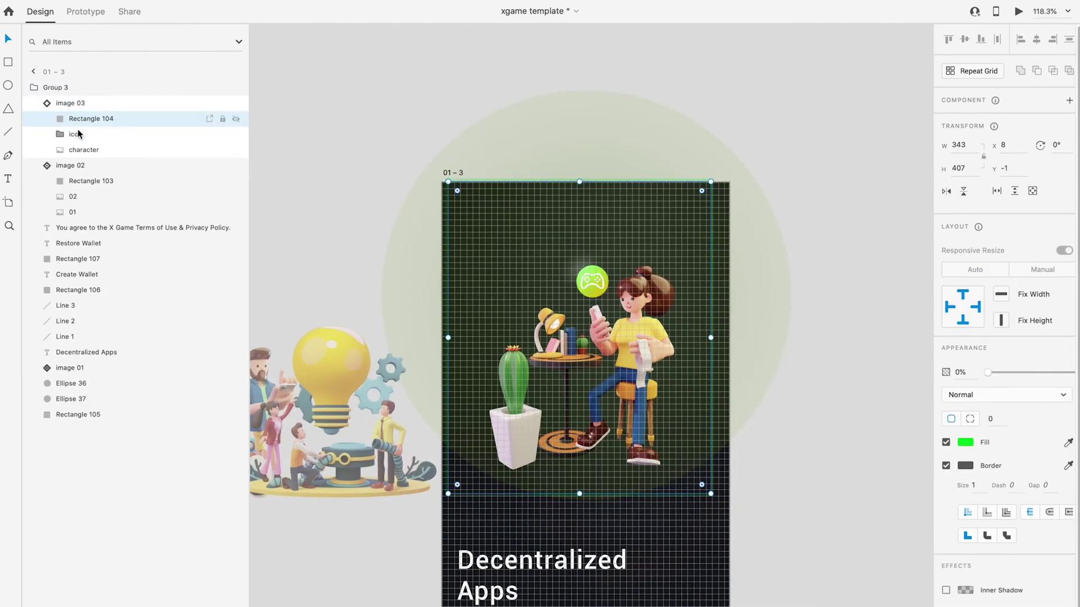
click(95, 152)
drag(687, 259, 711, 215)
click(673, 308)
click(88, 150)
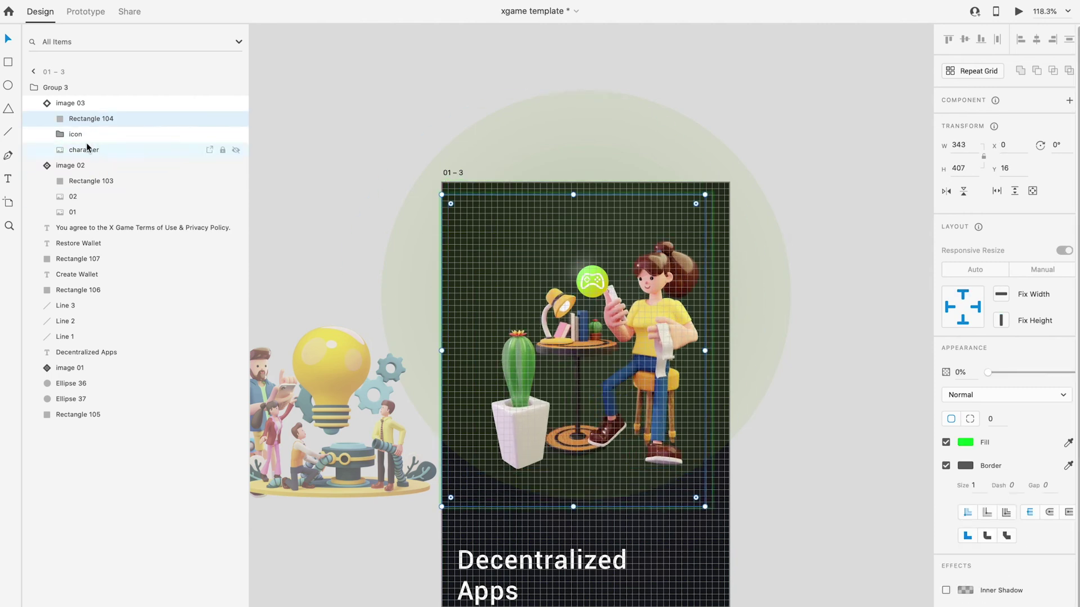
key(Down)
key(Down)
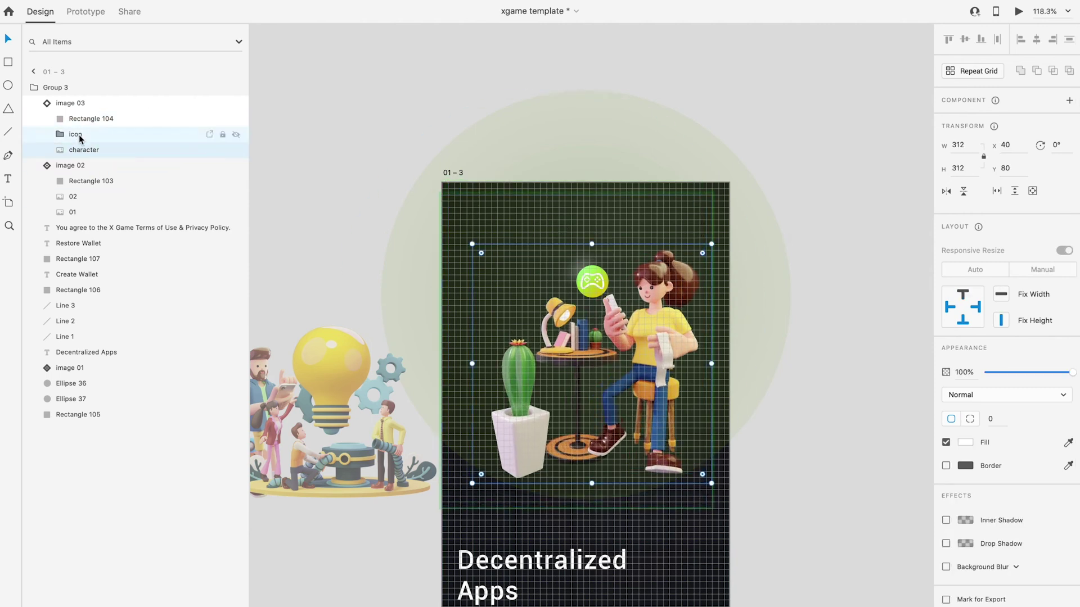
Raise the game controller icon inside image 03 to Y 80.
click(79, 138)
key(shift+Up)
key(shift+Up)
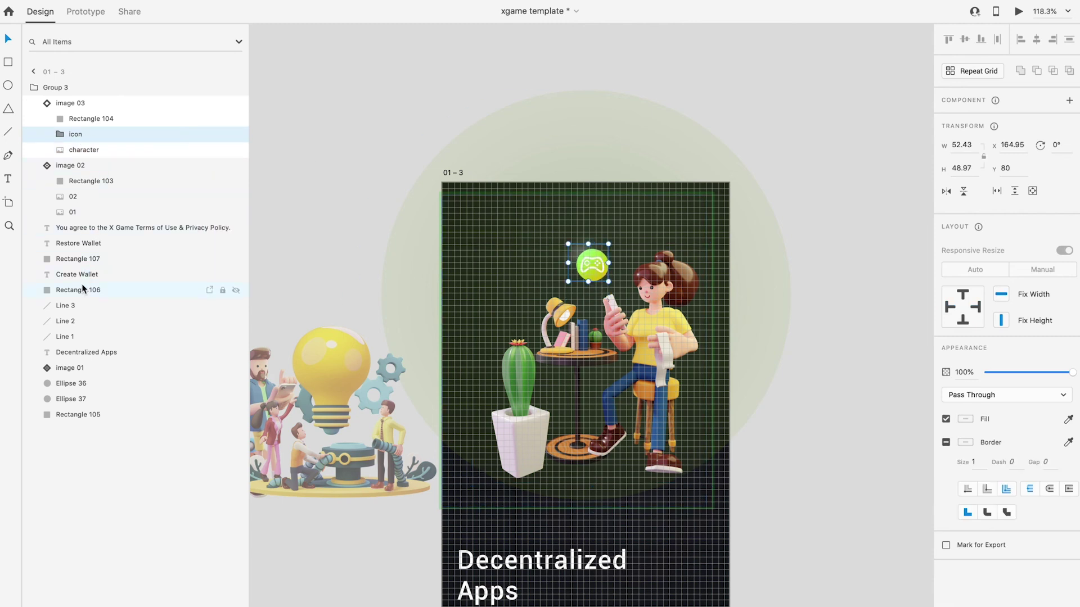
Fade the visible green background circle on artboard 01 – 3 to 0% opacity.
click(508, 118)
double_click(710, 121)
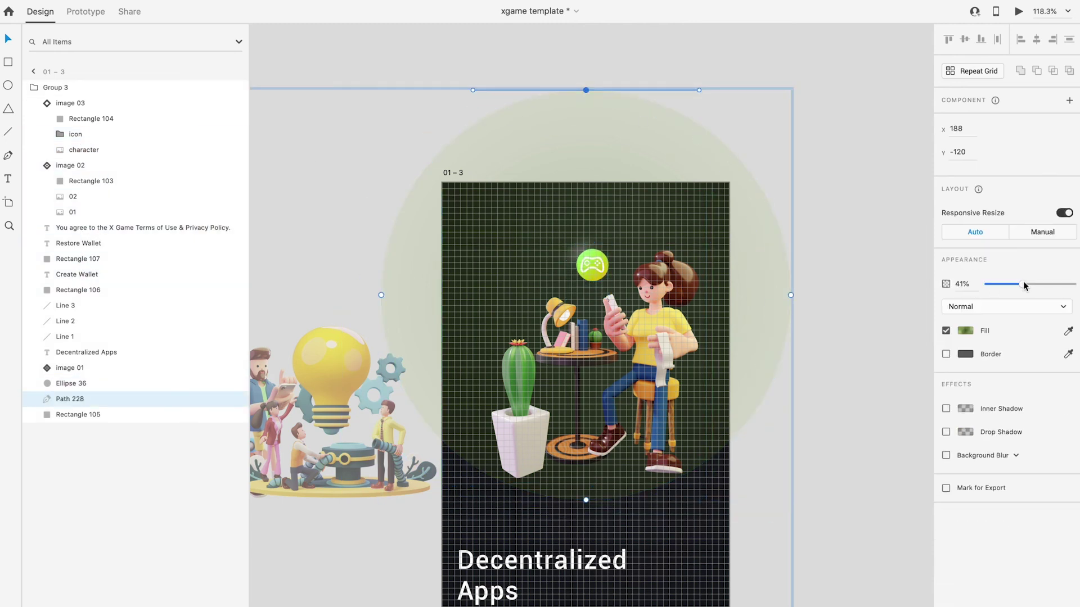
drag(1023, 284, 903, 286)
key(Escape)
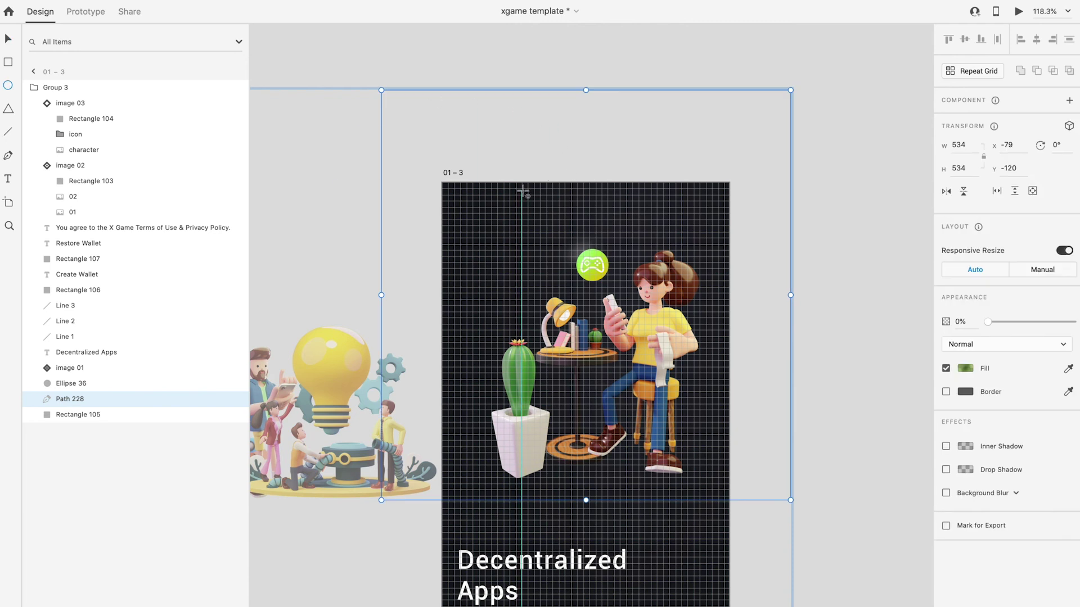
key(Escape)
Draw a 498 × 498 circle behind the image 03 illustration, filled with gradient #4F693C - #7BAC11, without a border and at reduced opacity.
click(16, 87)
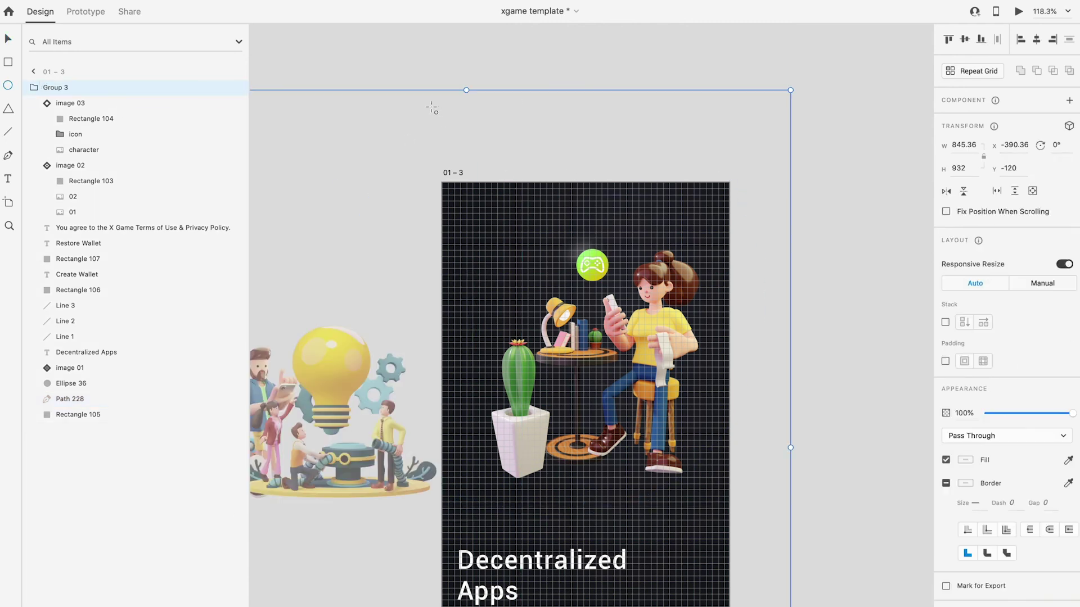
drag(432, 107, 814, 568)
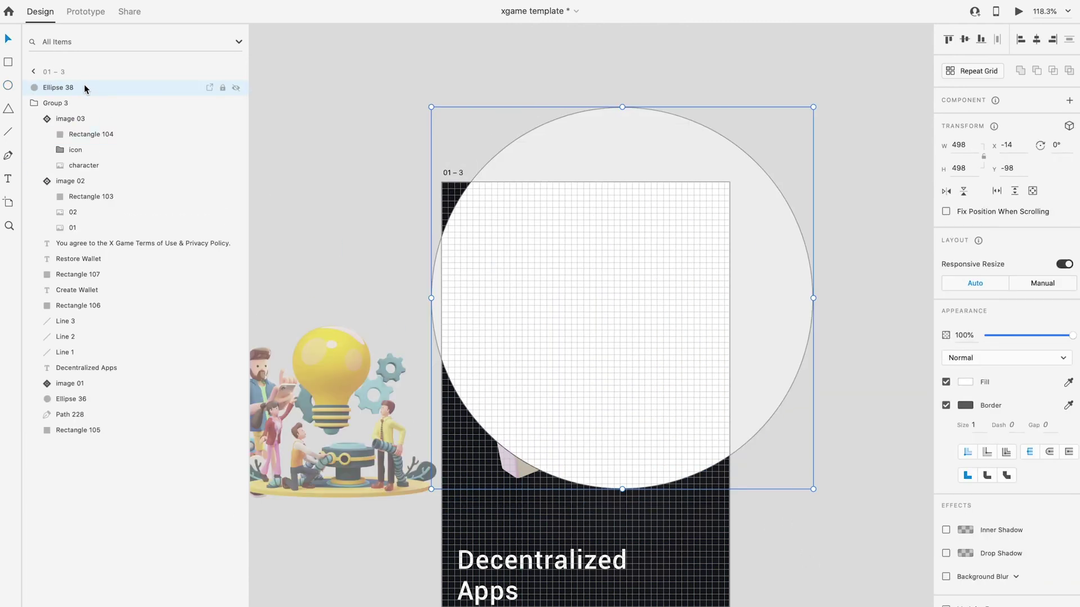
drag(85, 88, 84, 388)
click(12, 602)
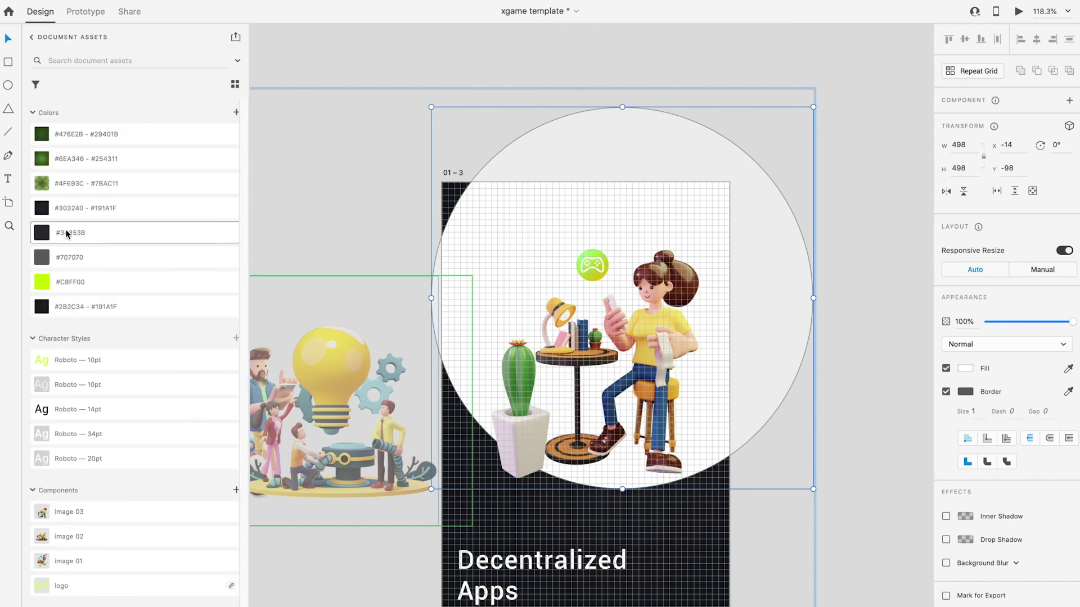
click(79, 183)
click(945, 392)
drag(1072, 321, 1033, 321)
Replace the heading on artboard 01 – 3 with "Lot of Interesting Games" on two lines and remove the leftover "Apps".
scroll(667, 511, down, 4)
double_click(603, 449)
click(605, 449)
drag(468, 450, 655, 451)
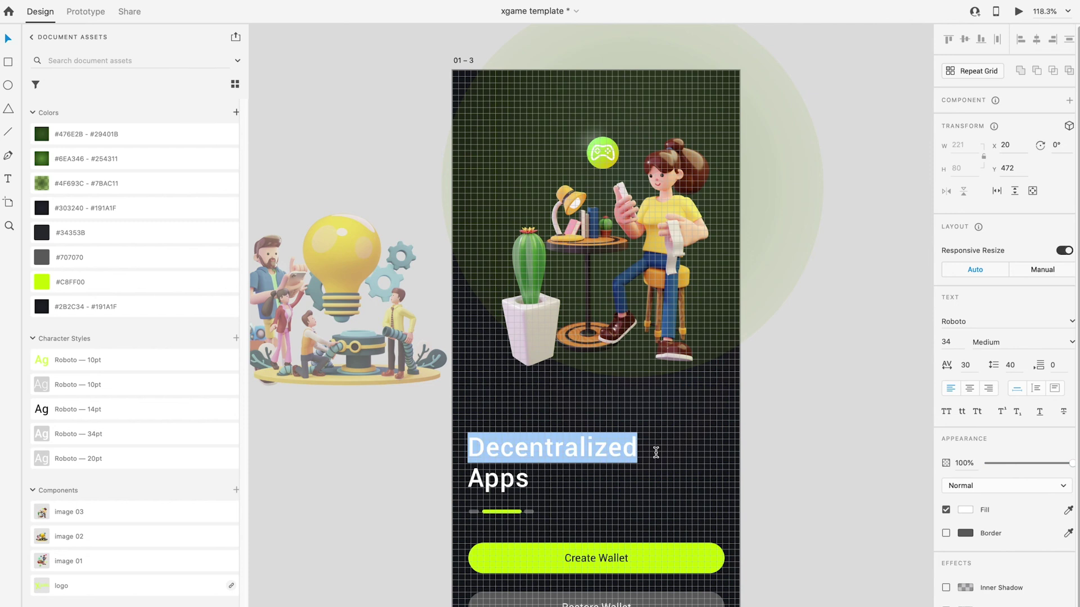
text(Lot of)
key(Return)
text(Interesting G)
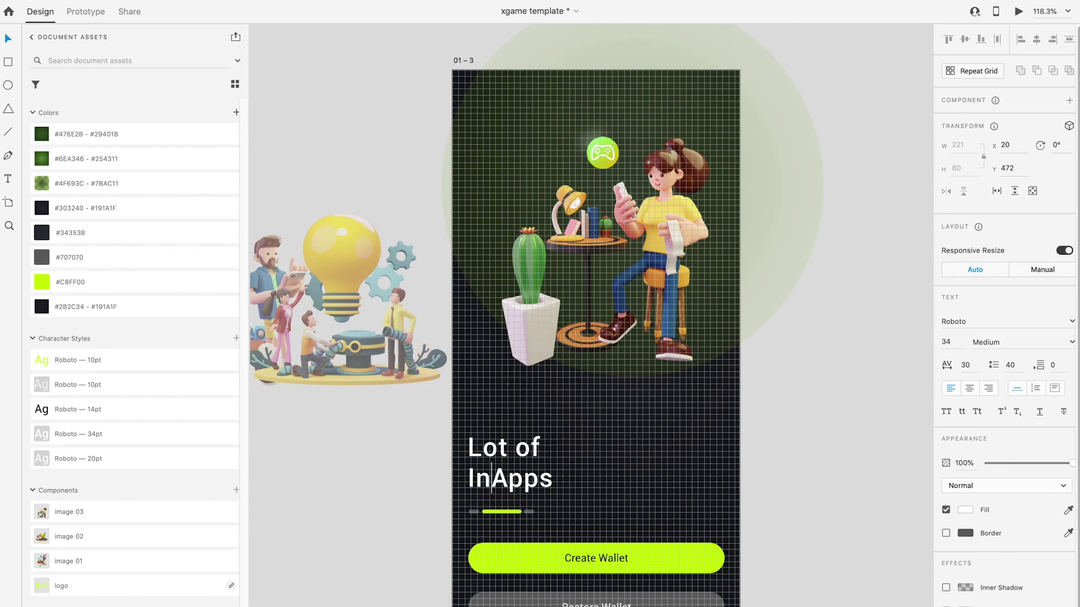
text(ames)
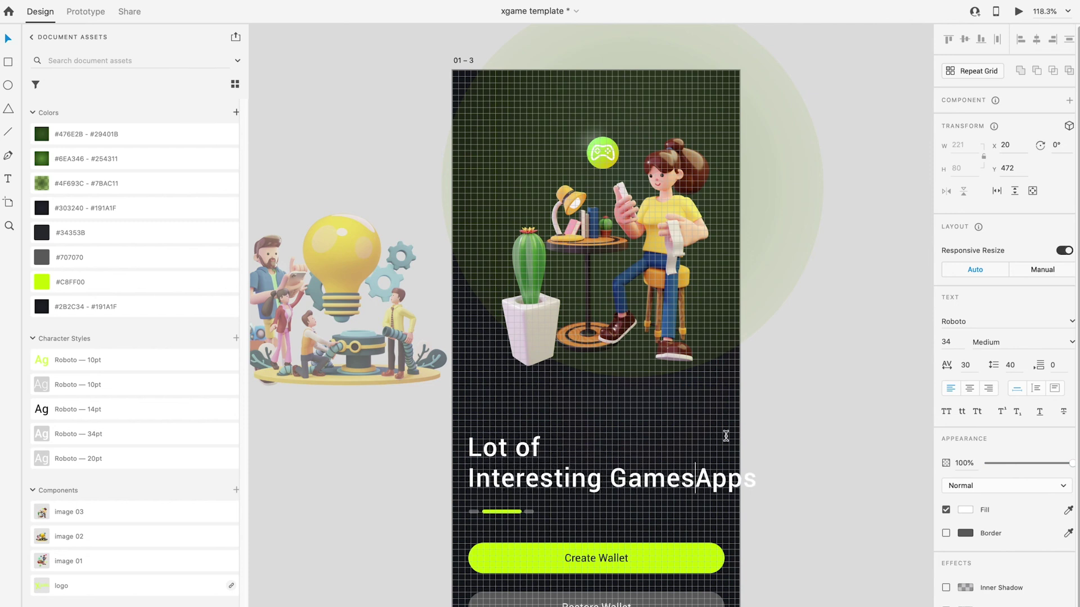
key(shift+Up)
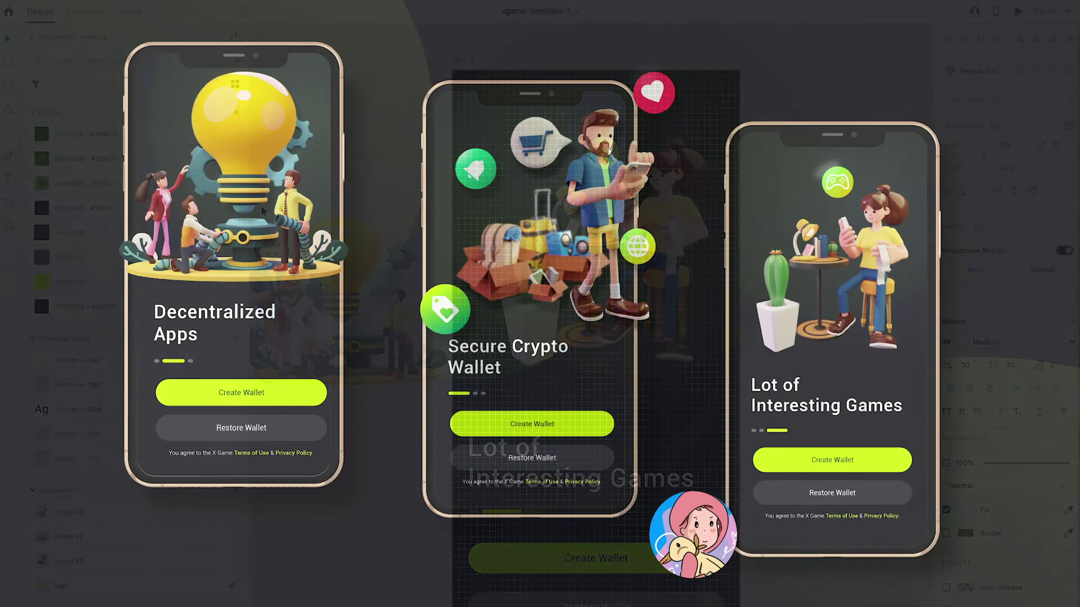